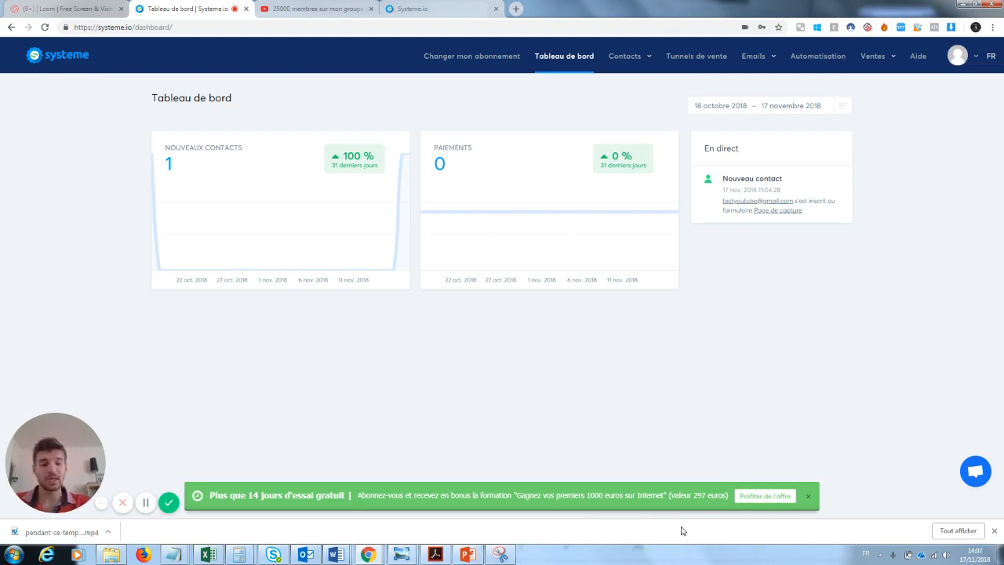
- Start a new course under Mes formations named "Test youtube 2" with the description "test youtube"
{"action": "left_click", "coordinate": [807, 495]}
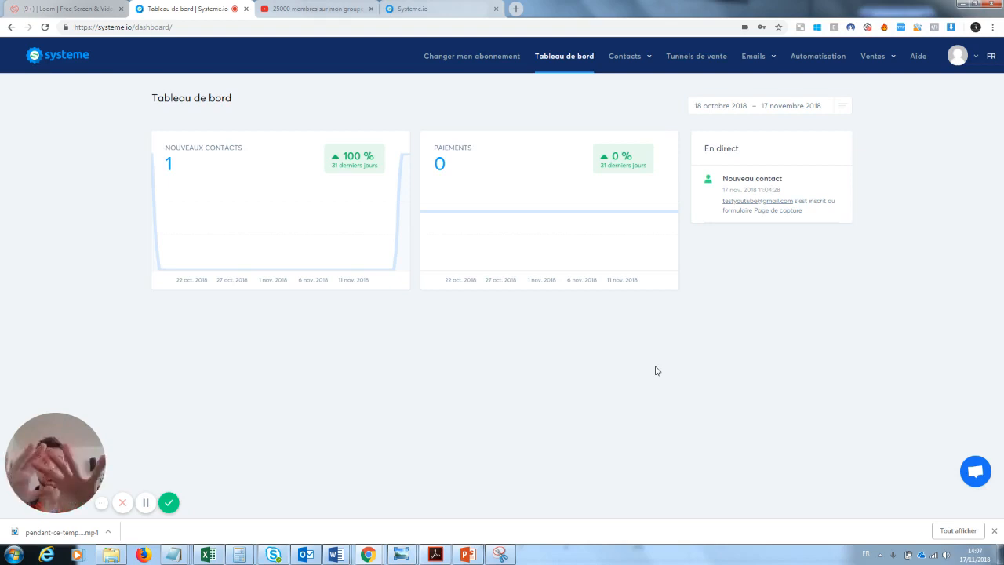
{"action": "mouse_move", "coordinate": [877, 59]}
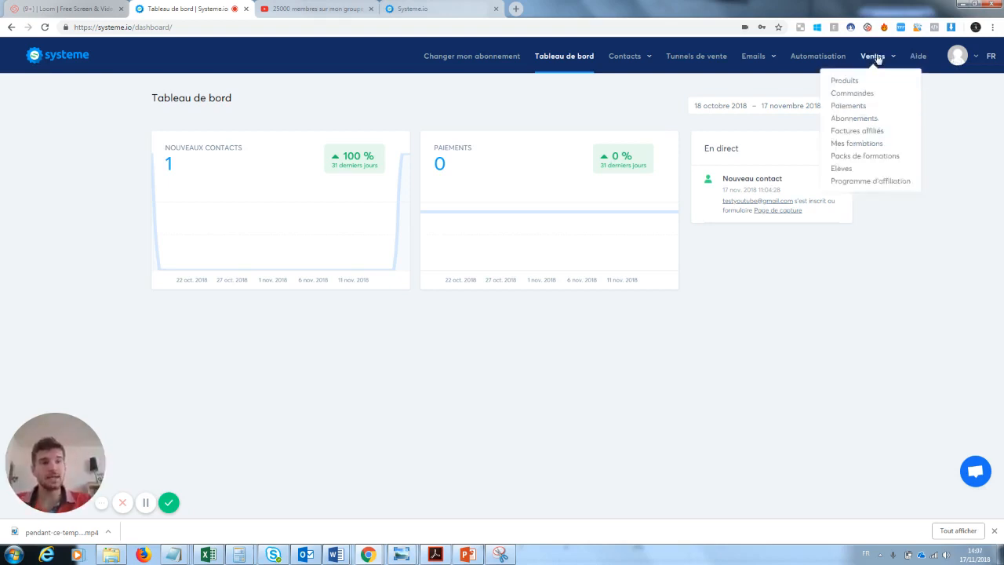
{"action": "left_click", "coordinate": [853, 144]}
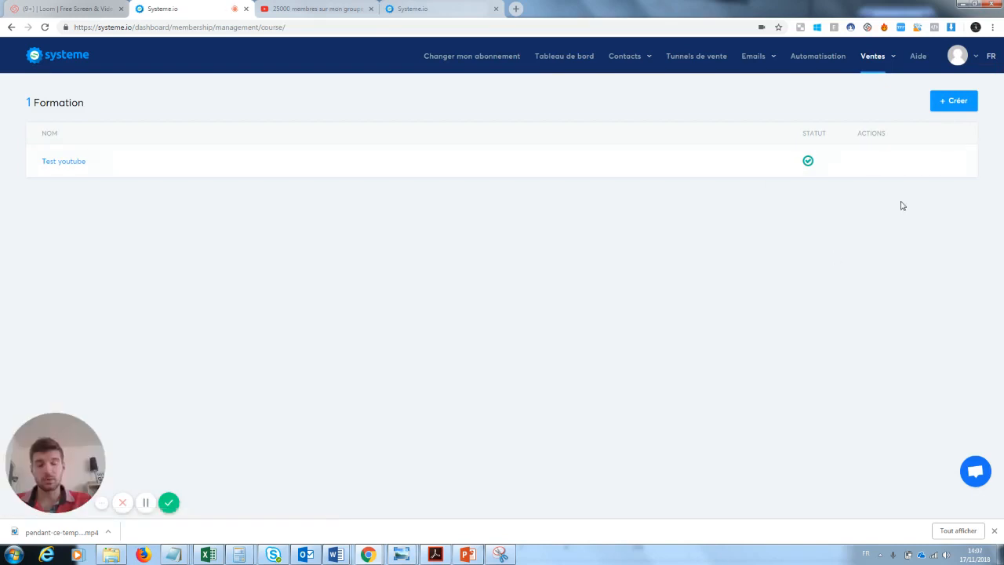
{"action": "left_click", "coordinate": [955, 102]}
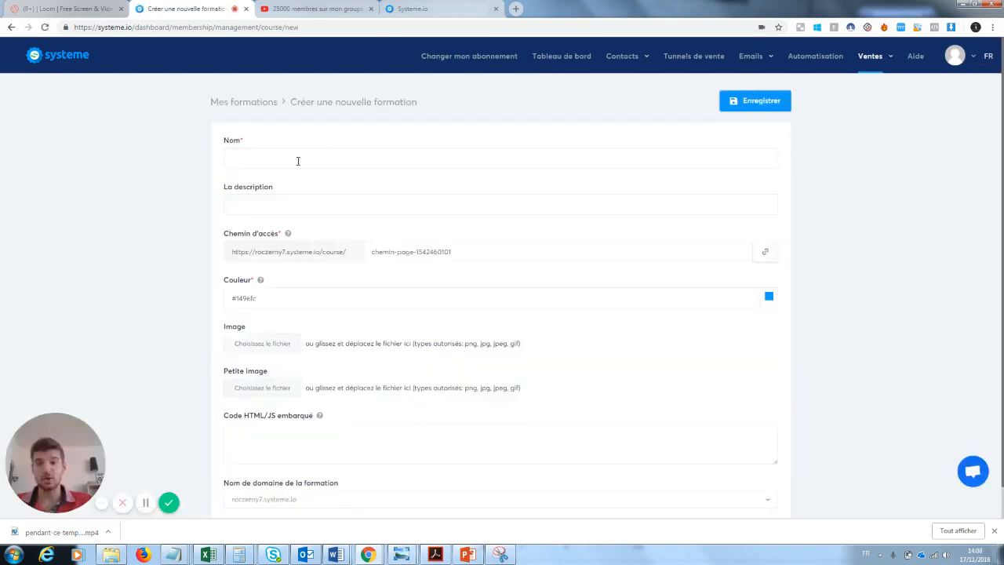
{"action": "left_click", "coordinate": [298, 161]}
{"action": "left_click", "coordinate": [273, 183]}
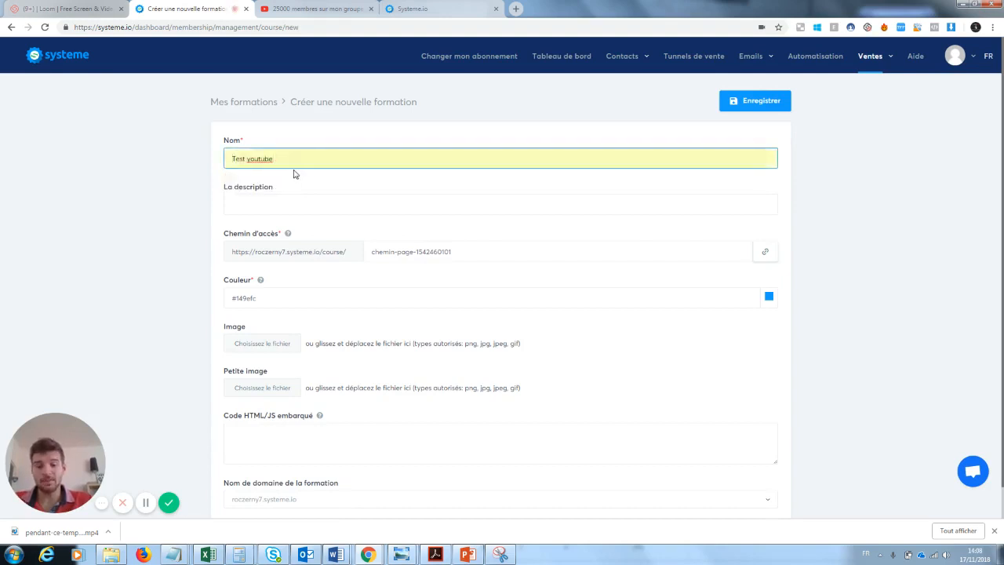
{"action": "left_click", "coordinate": [280, 204]}
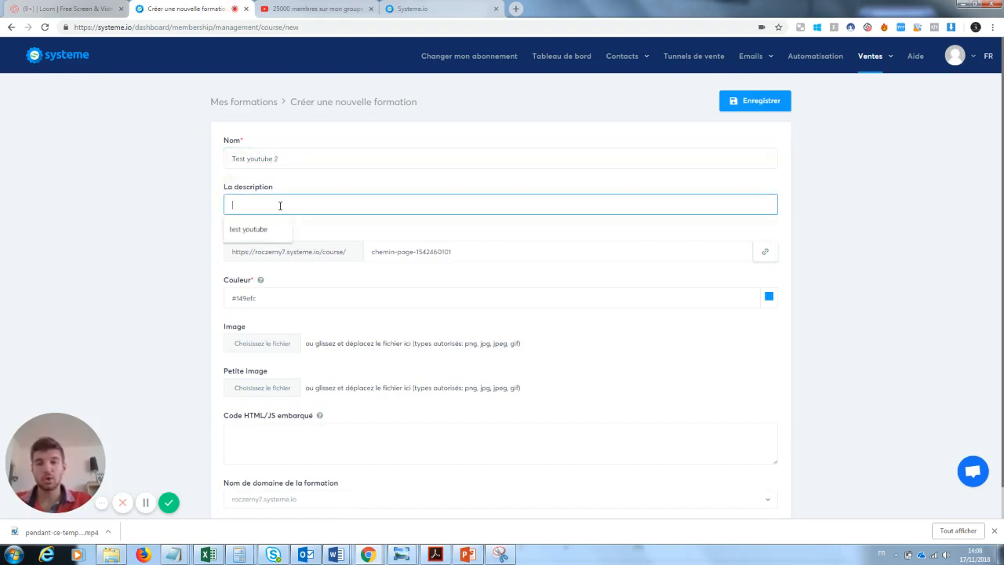
{"action": "left_click", "coordinate": [255, 229]}
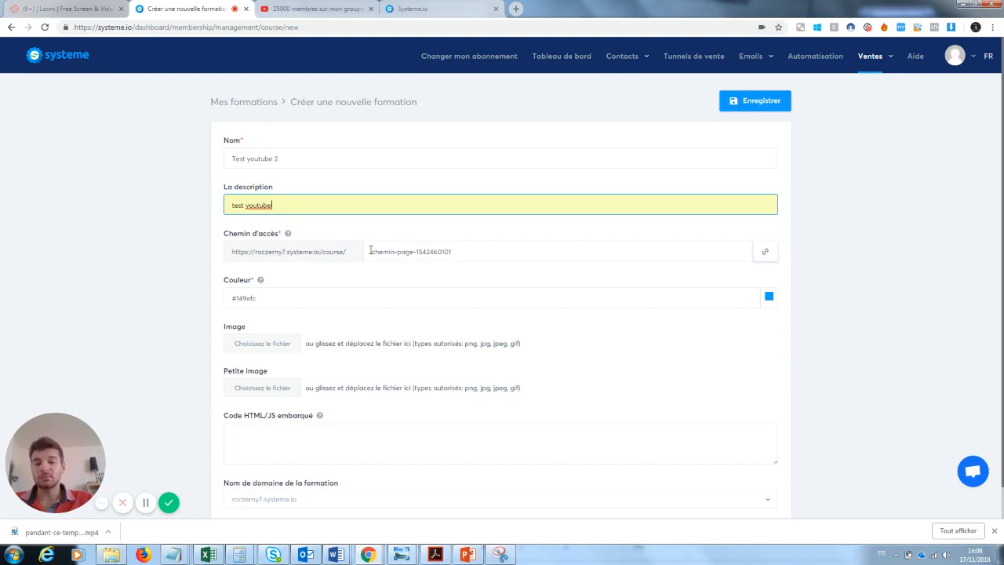
- Set the course's access path to "Testyoutube2" and save the new course
{"action": "double_click", "coordinate": [447, 252]}
{"action": "key", "text": "ctrl+a"}
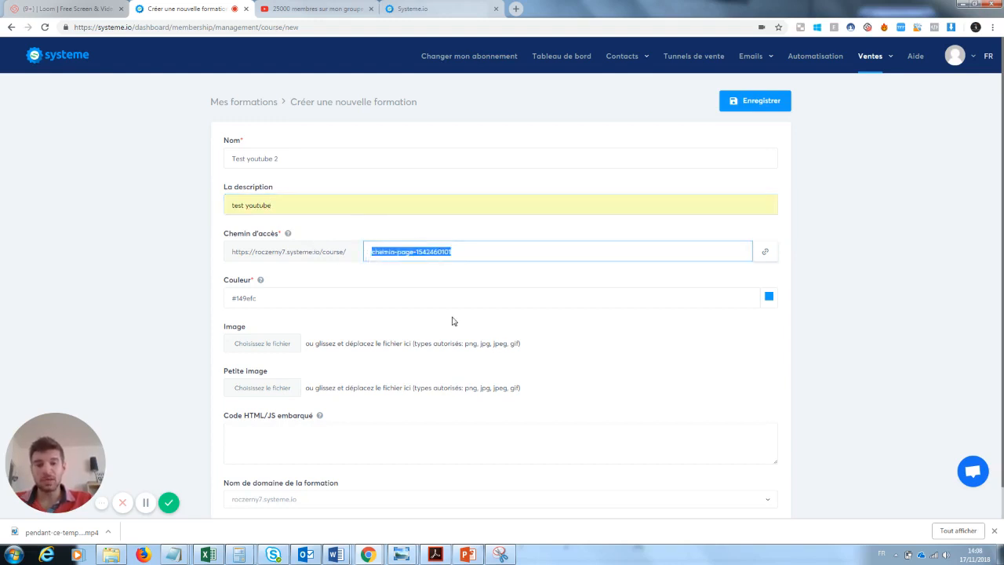
{"action": "type", "text": "Testy"}
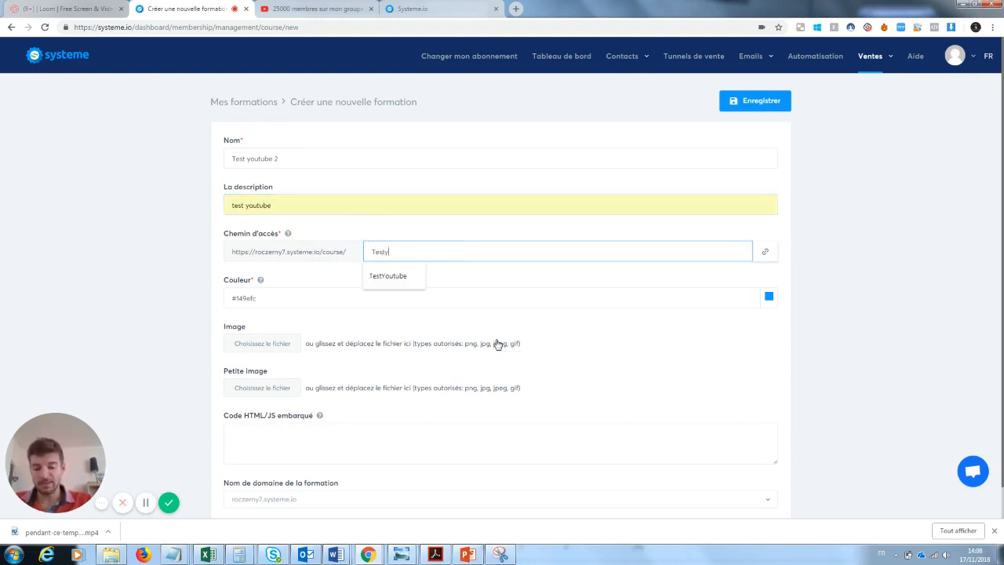
{"action": "type", "text": "outube2"}
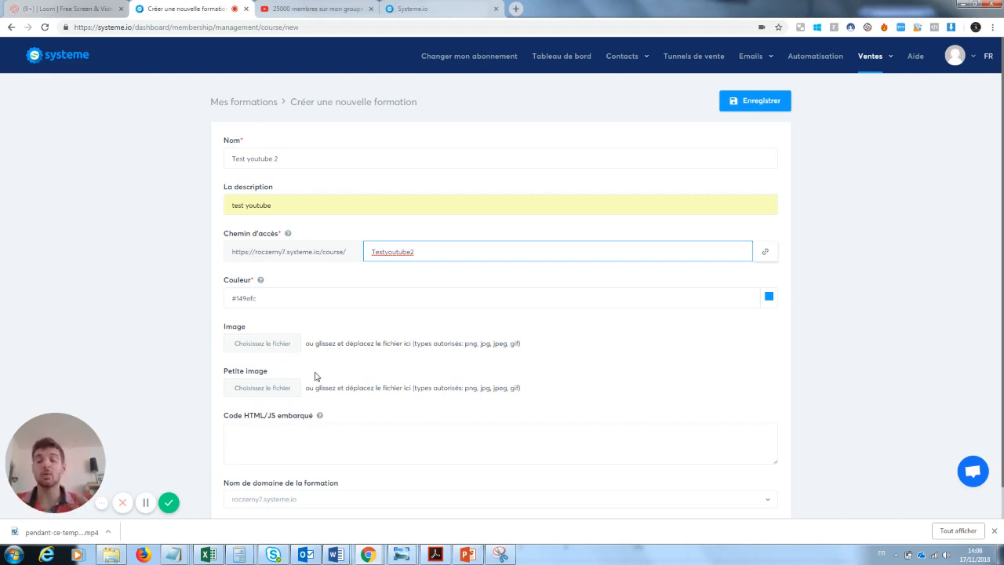
{"action": "left_click", "coordinate": [771, 105]}
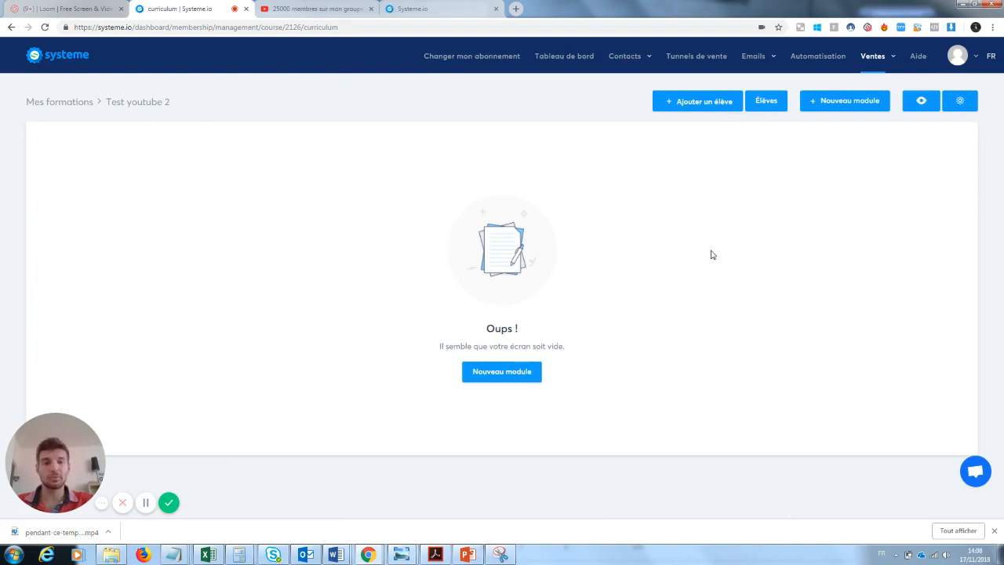
- Create a module named "Module 1" in the Test youtube 2 course
{"action": "left_click", "coordinate": [506, 377]}
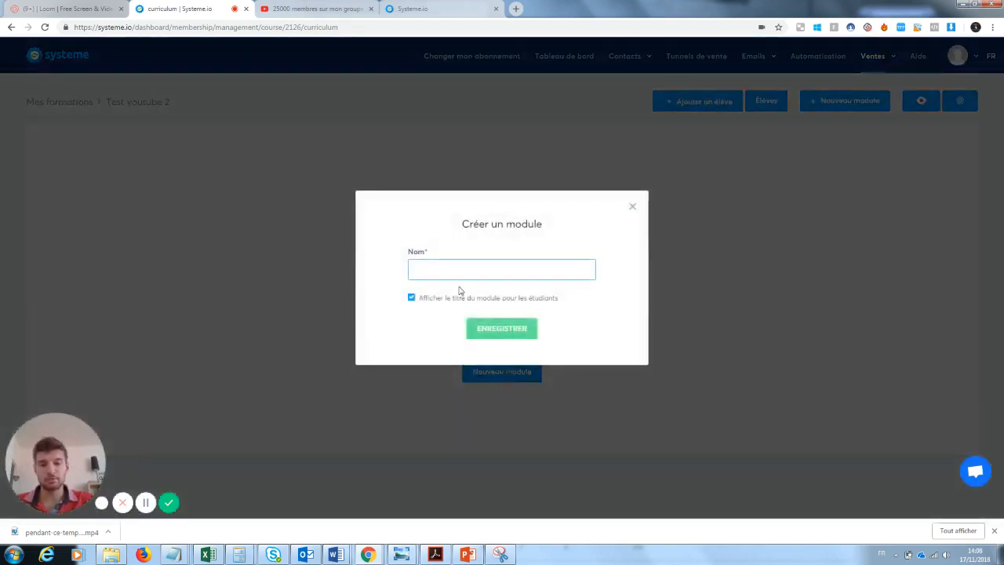
{"action": "type", "text": "Module 1"}
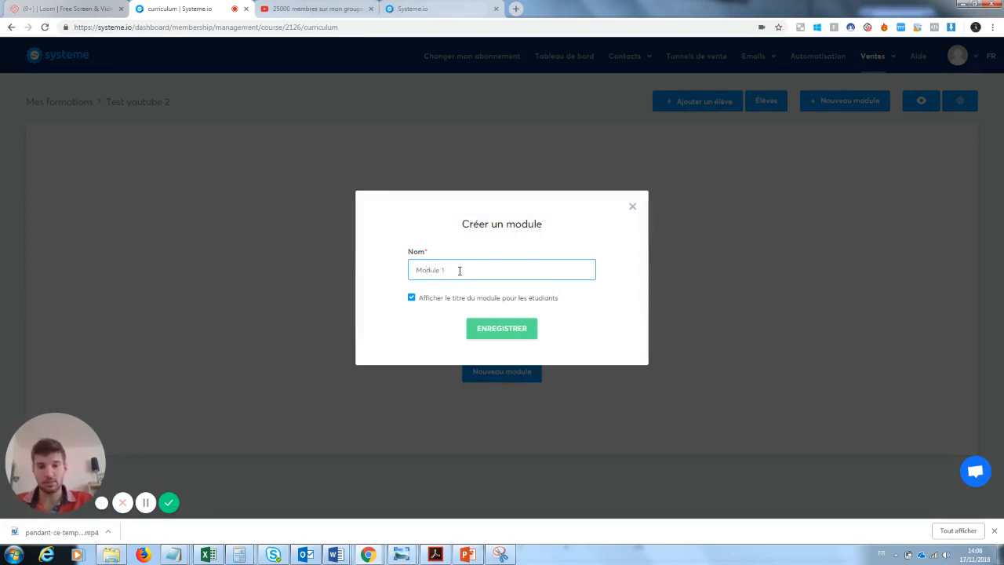
{"action": "left_click", "coordinate": [503, 328]}
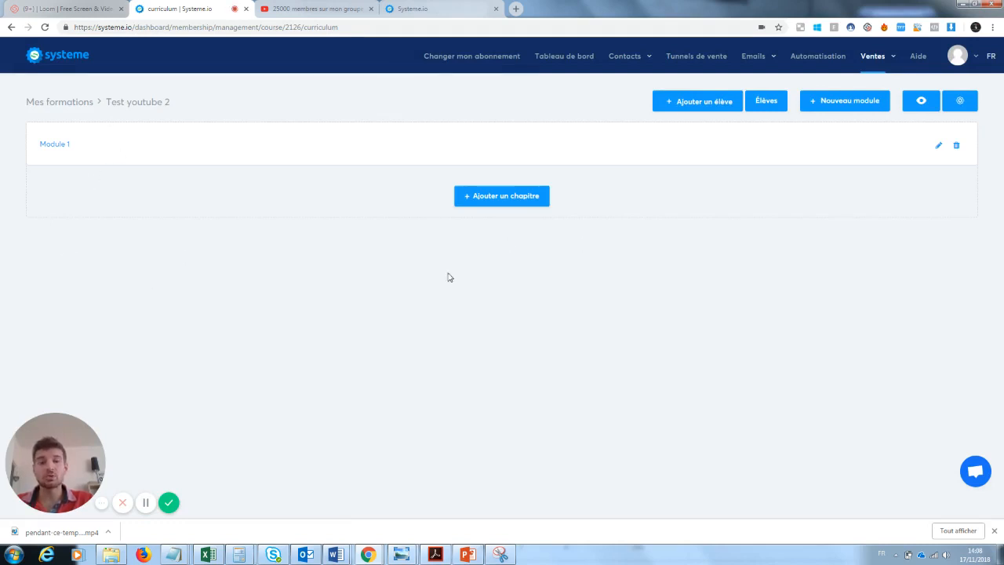
- Add a text-type chapter named "Chapitre 1" to Module 1 and return to the course curriculum
{"action": "left_click", "coordinate": [523, 203]}
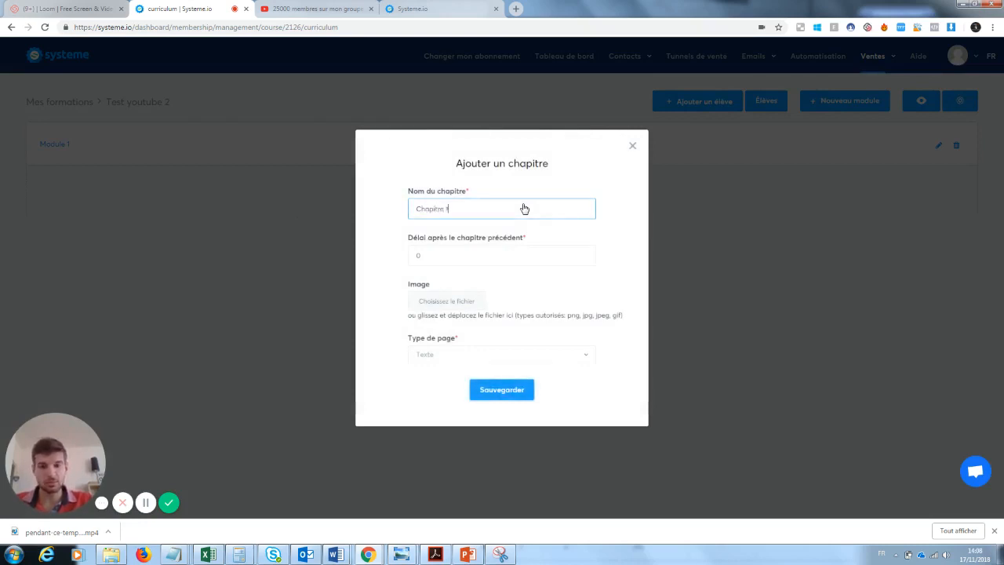
{"action": "left_click", "coordinate": [532, 397]}
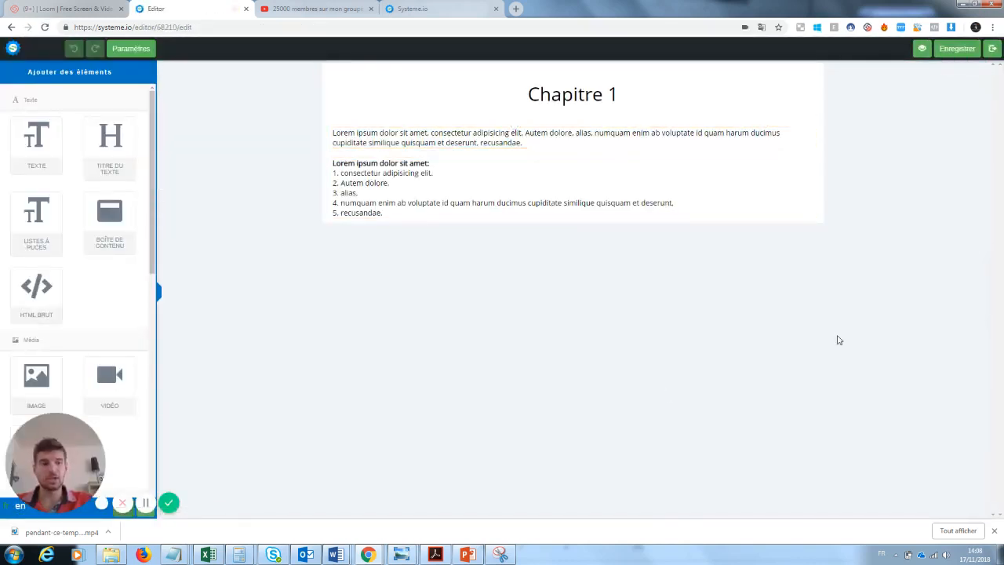
{"action": "left_click", "coordinate": [991, 49]}
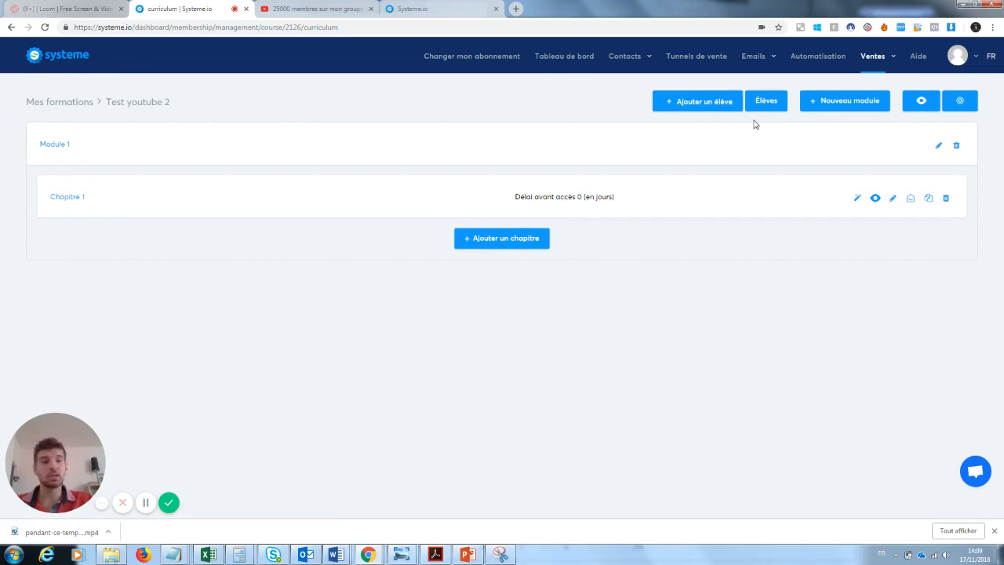
- Create a second module named "Module 2" in the course
{"action": "left_click", "coordinate": [840, 106]}
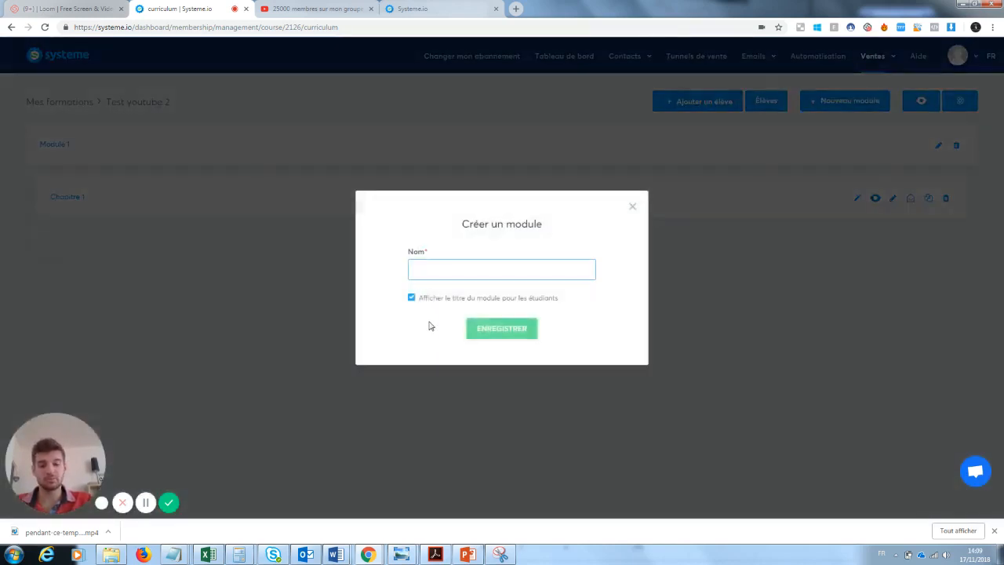
{"action": "type", "text": "Module 2"}
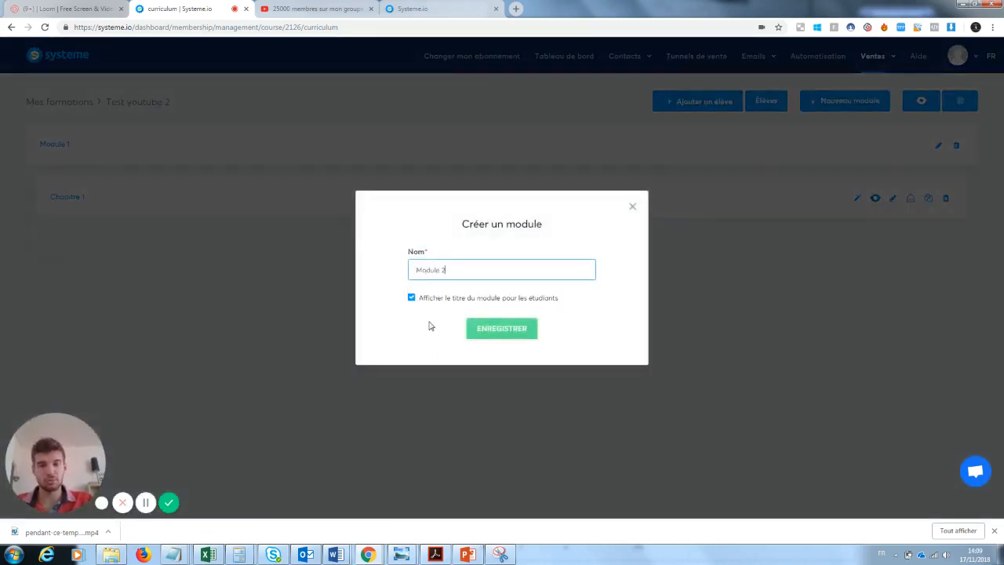
{"action": "left_click", "coordinate": [497, 332]}
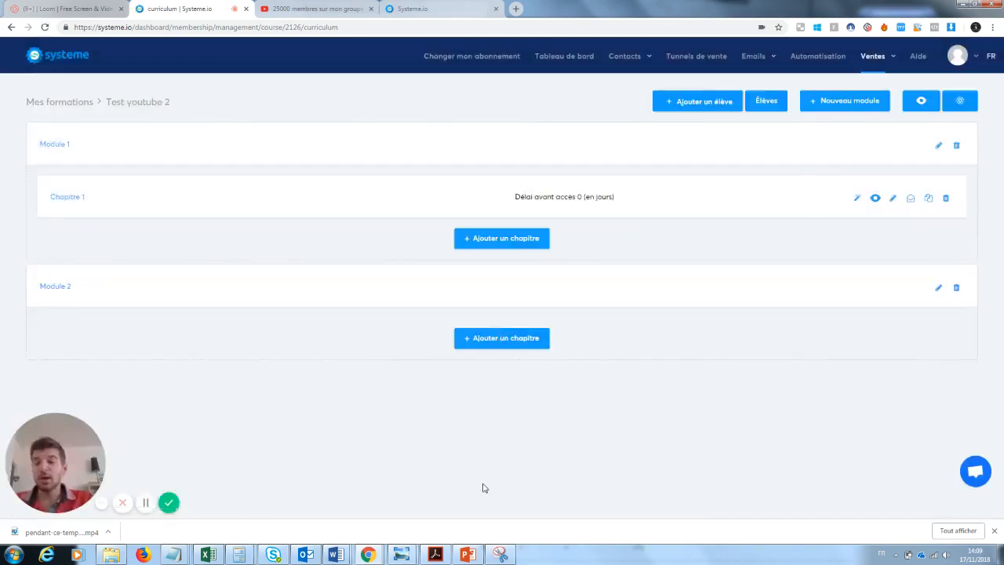
- Preview the course as students see it and view the Chapitre 1 page
{"action": "left_click", "coordinate": [922, 101]}
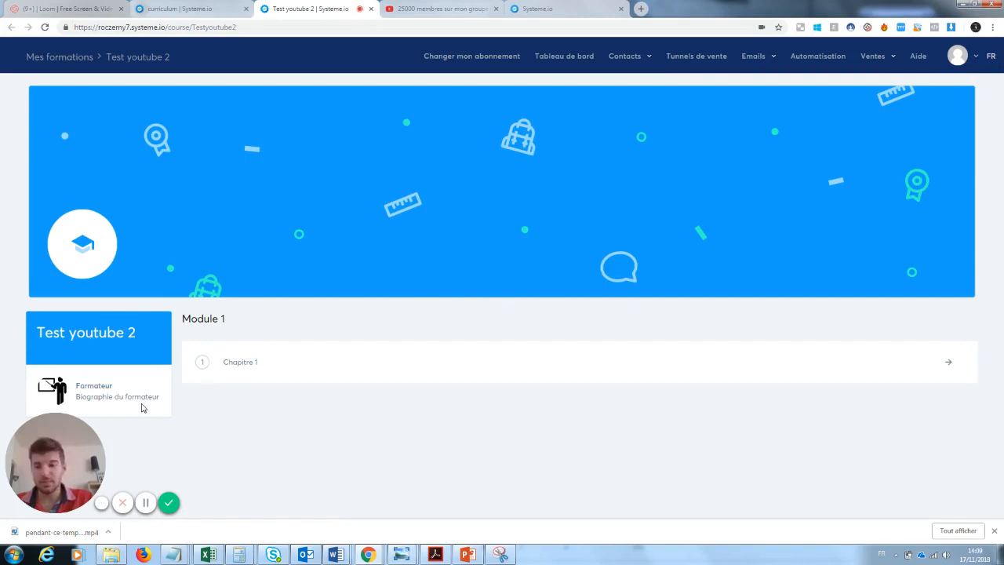
{"action": "left_click", "coordinate": [203, 363]}
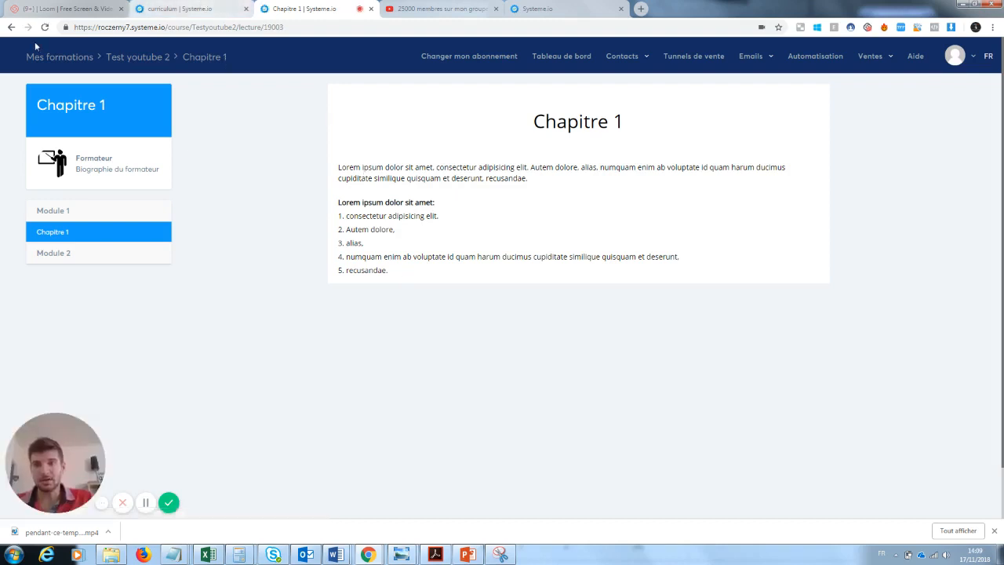
- Return to the Test youtube 2 curriculum from the course list and open Chapitre 1 in the page editor
{"action": "mouse_move", "coordinate": [846, 62]}
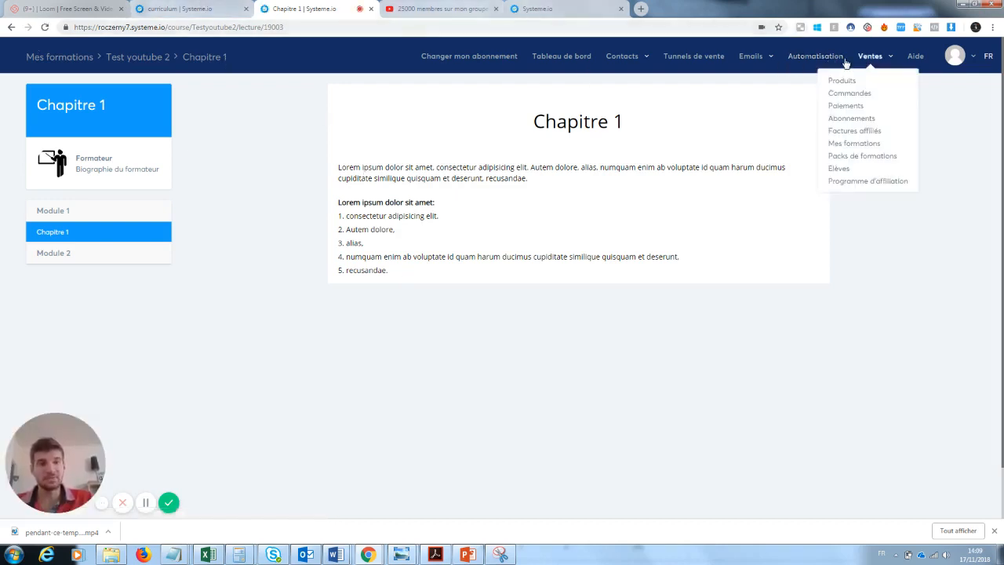
{"action": "left_click", "coordinate": [872, 144]}
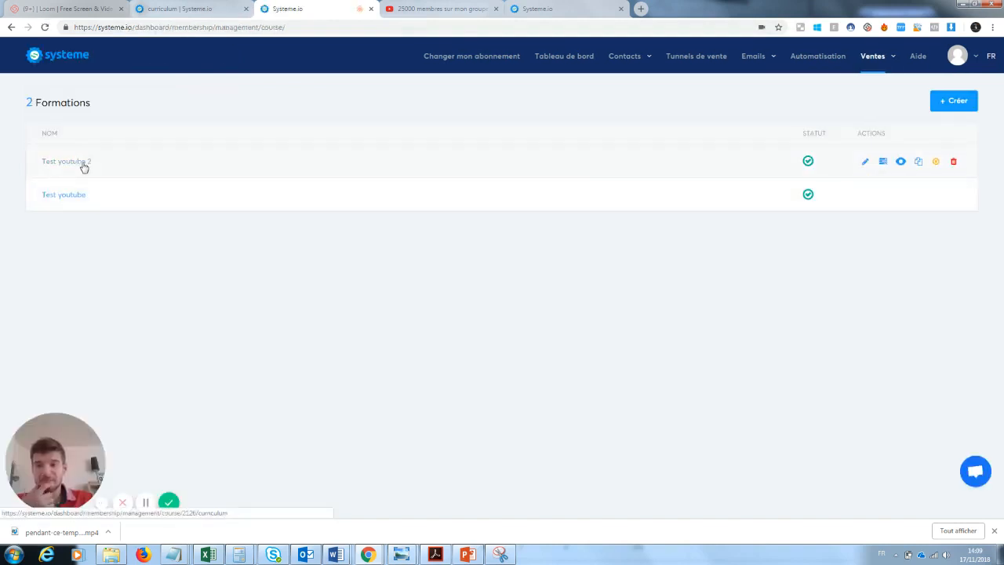
{"action": "left_click", "coordinate": [84, 162]}
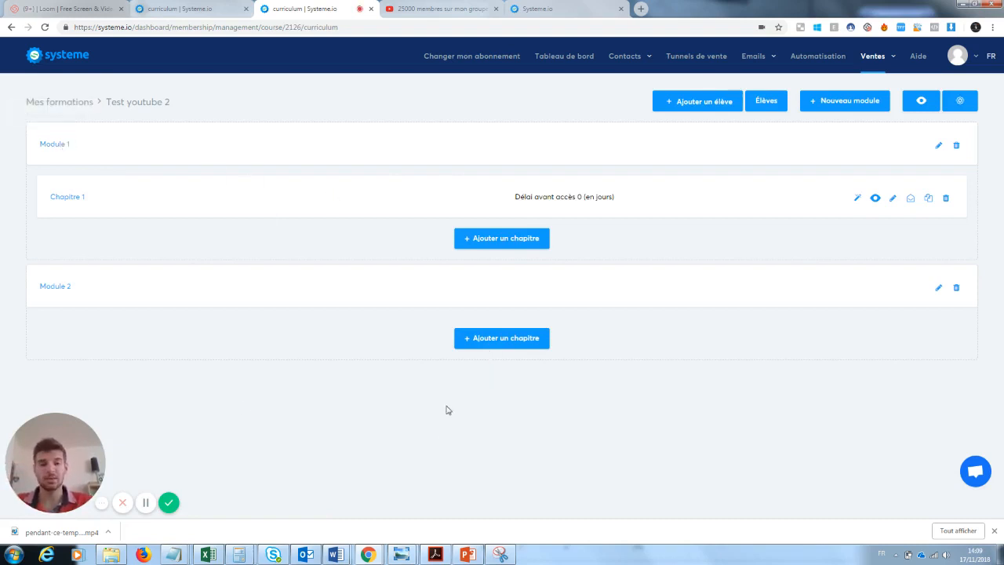
{"action": "left_click", "coordinate": [77, 202]}
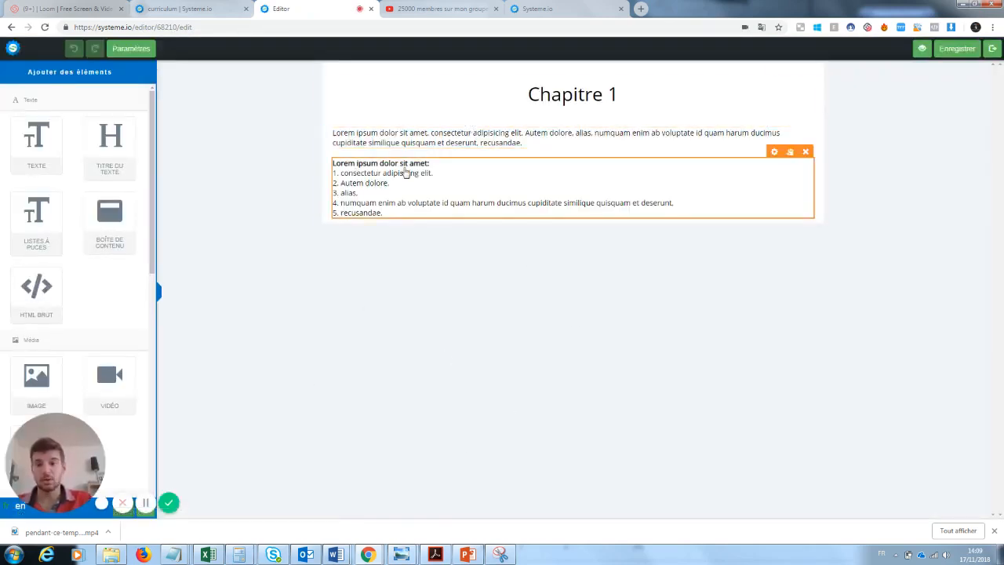
- Add a video element to the chapter page below the existing text block
{"action": "left_click_drag", "start_coordinate": [65, 455], "coordinate": [242, 455]}
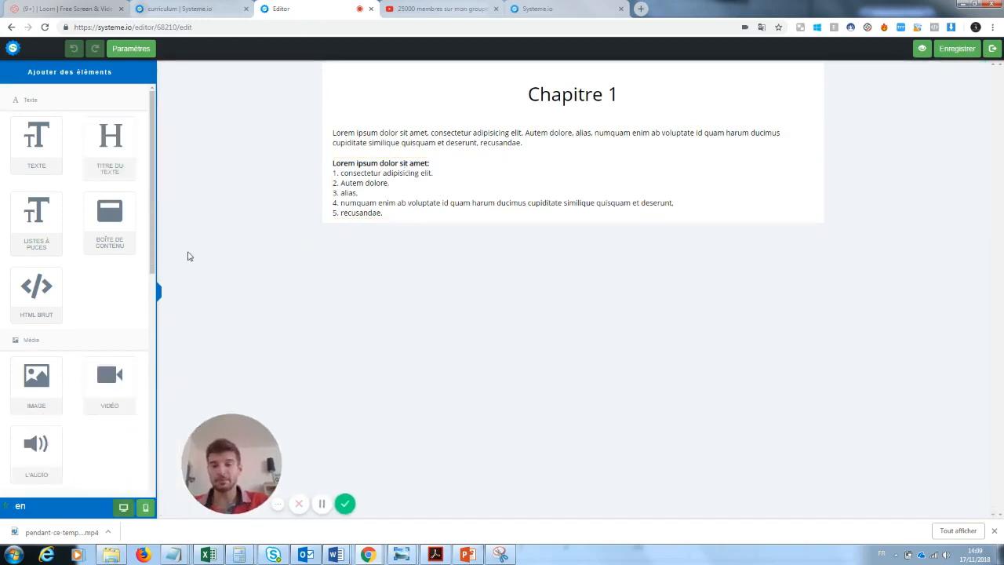
{"action": "left_click_drag", "start_coordinate": [153, 238], "coordinate": [152, 262]}
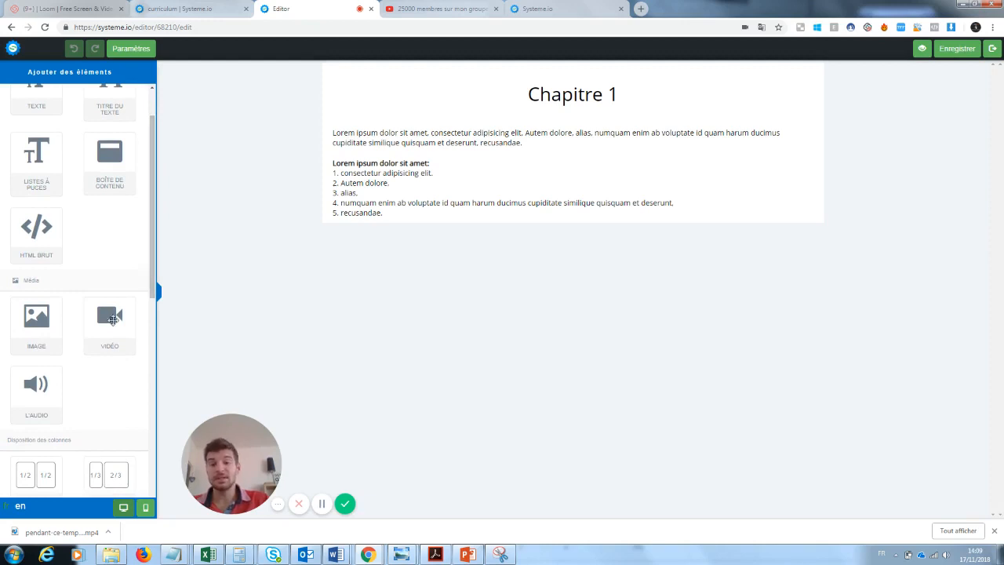
{"action": "left_click_drag", "start_coordinate": [115, 318], "coordinate": [506, 229]}
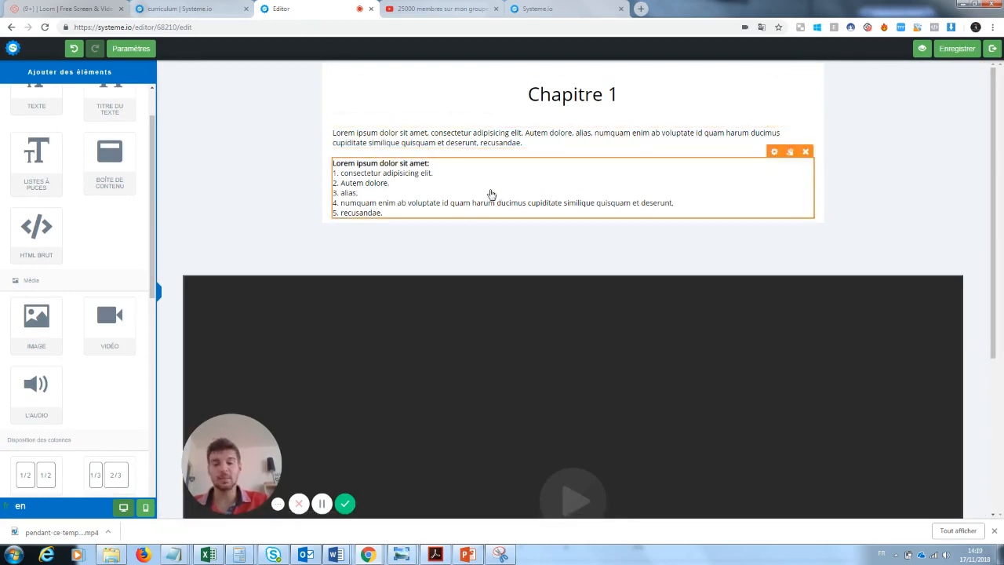
{"action": "scroll", "coordinate": [995, 173], "scroll_direction": "down", "scroll_amount": 2}
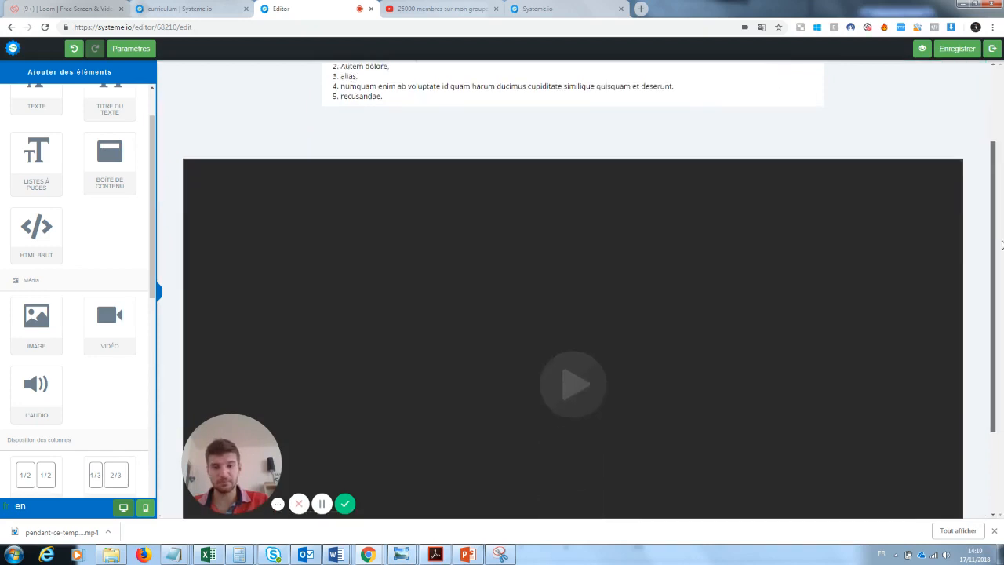
{"action": "left_click_drag", "start_coordinate": [263, 430], "coordinate": [94, 416]}
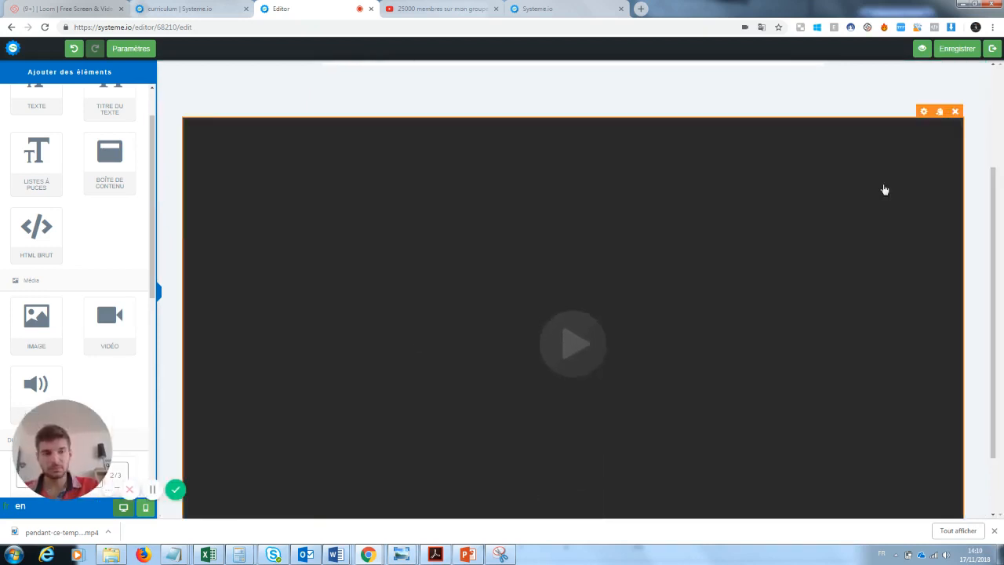
- Set the video element's YouTube URL to the link of the "25000 membres sur mon groupe facebook" video, and save the page
{"action": "left_click", "coordinate": [923, 112]}
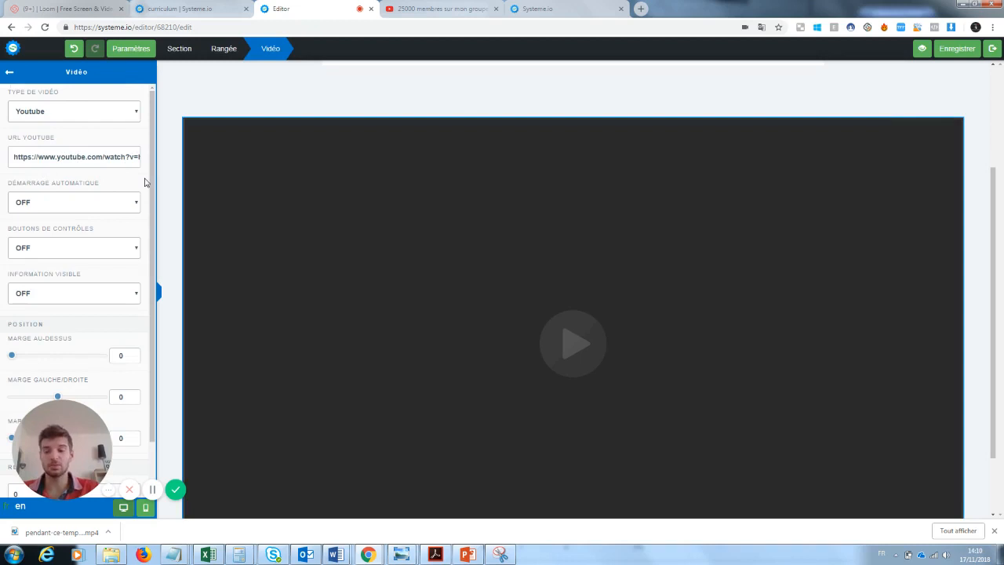
{"action": "left_click", "coordinate": [439, 9]}
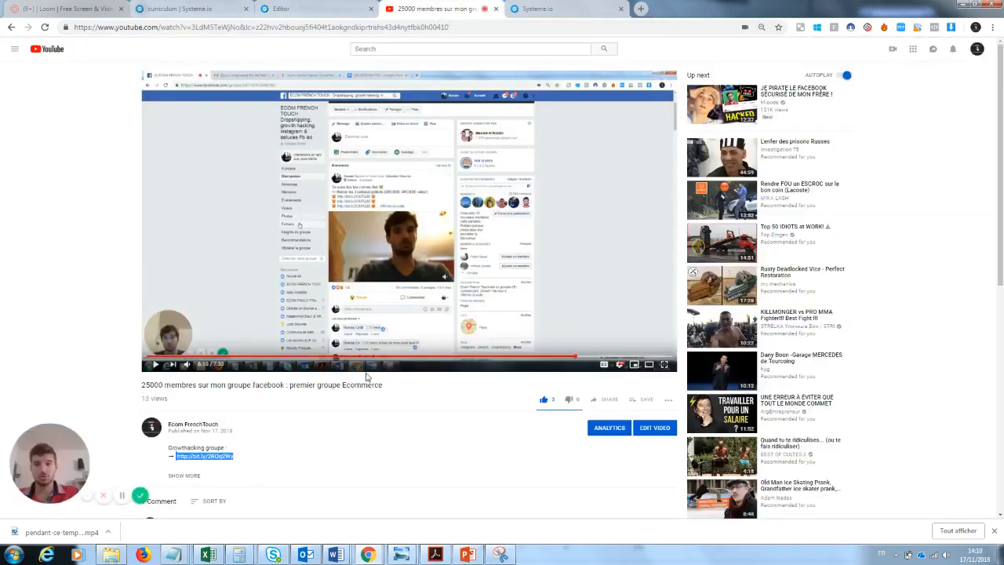
{"action": "left_click", "coordinate": [301, 26]}
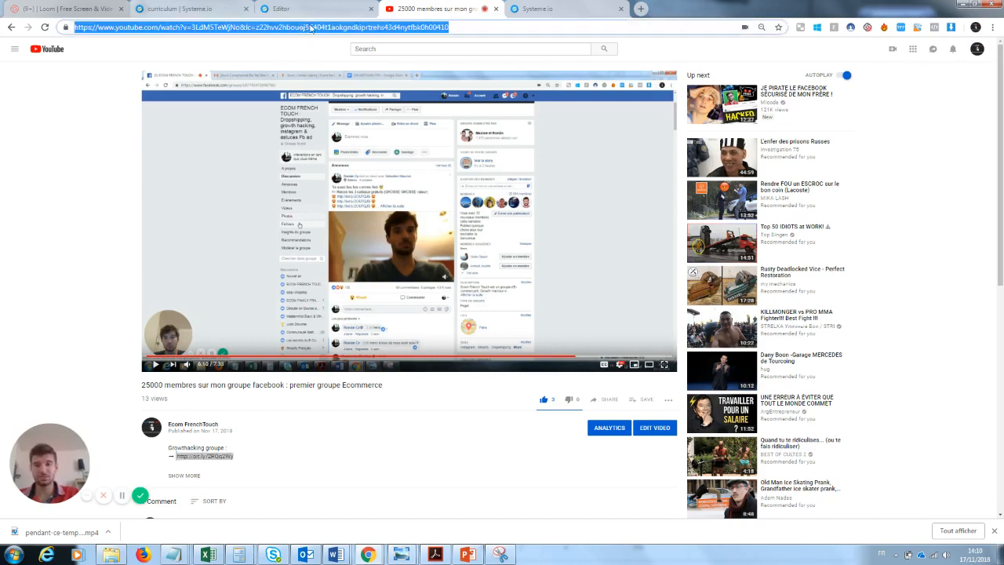
{"action": "left_click", "coordinate": [318, 9]}
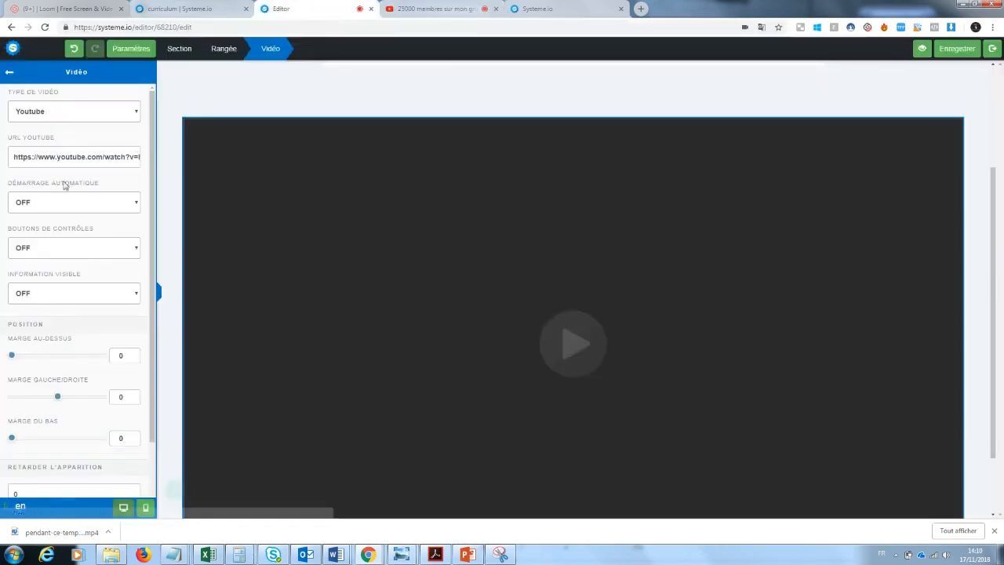
{"action": "triple_click", "coordinate": [66, 157]}
{"action": "key", "text": "BackSpace"}
{"action": "key", "text": "ctrl+v"}
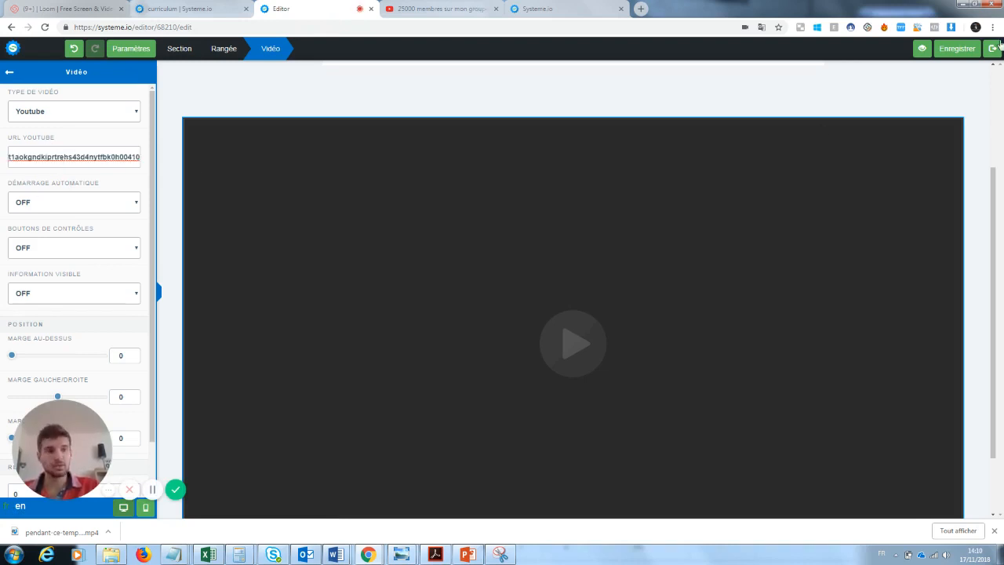
{"action": "left_click", "coordinate": [968, 49]}
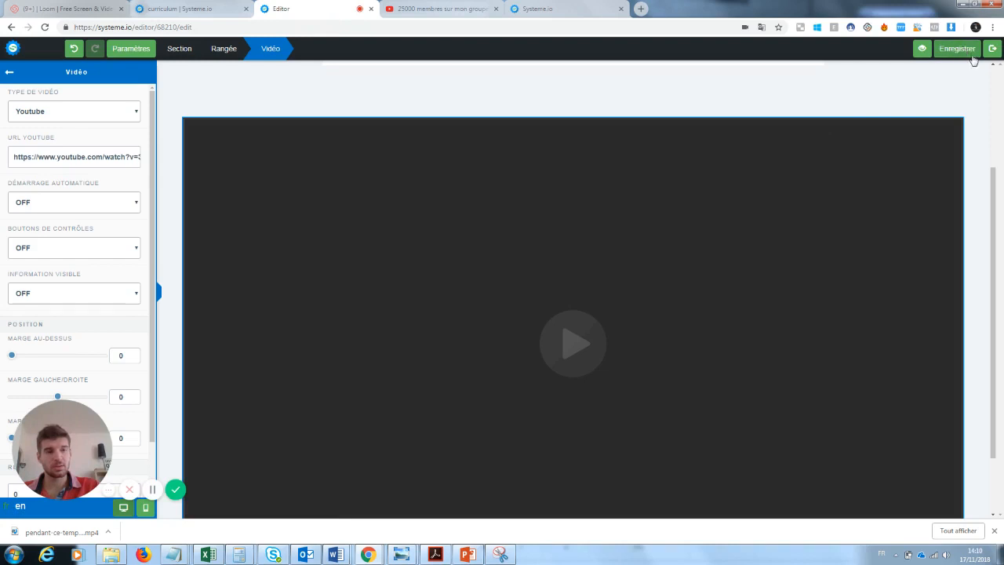
{"action": "left_click", "coordinate": [991, 49]}
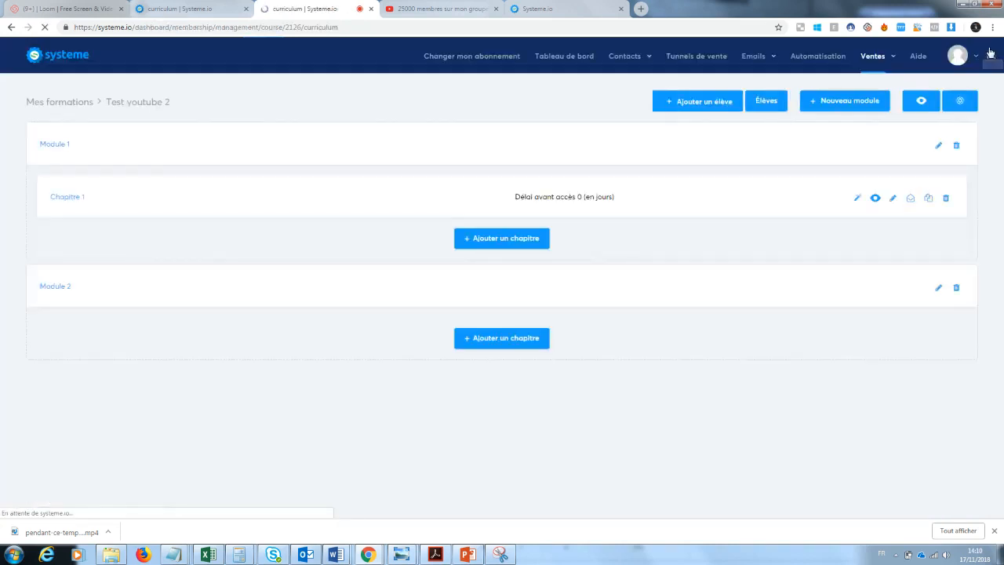
- Preview the Chapitre 1 page with its embedded video and return to the course curriculum
{"action": "left_click", "coordinate": [876, 199]}
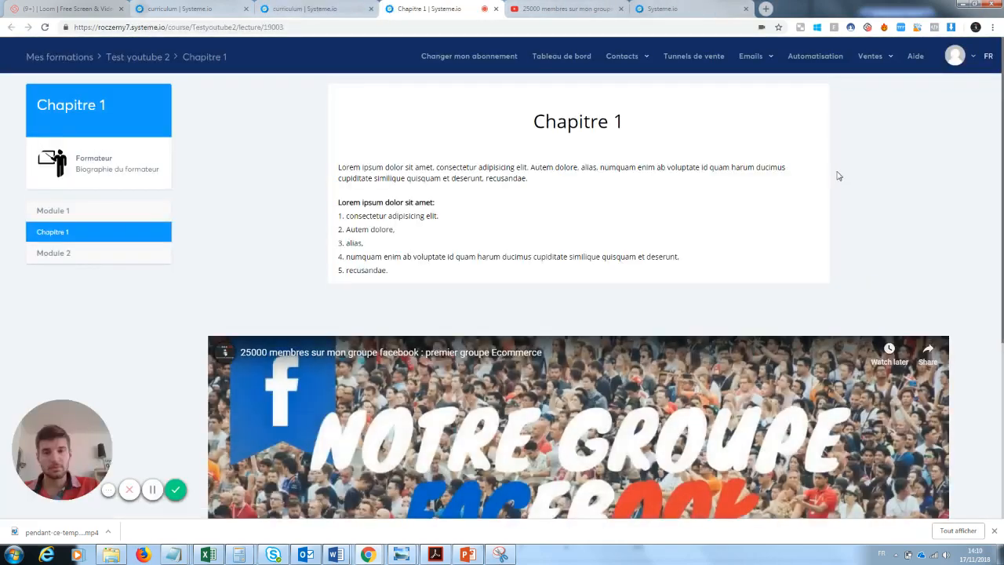
{"action": "mouse_move", "coordinate": [1002, 95]}
{"action": "left_mouse_down"}
{"action": "mouse_move", "coordinate": [997, 275]}
{"action": "mouse_move", "coordinate": [997, 88]}
{"action": "left_mouse_up"}
{"action": "left_click", "coordinate": [496, 9]}
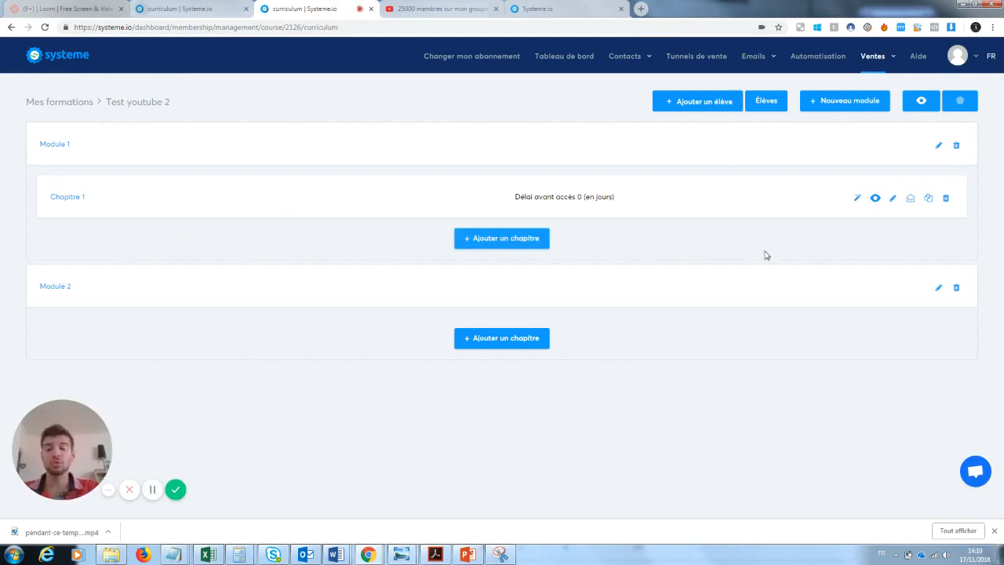
- Reopen Chapitre 1 in the page editor and add a button element below the video
{"action": "left_click", "coordinate": [858, 200]}
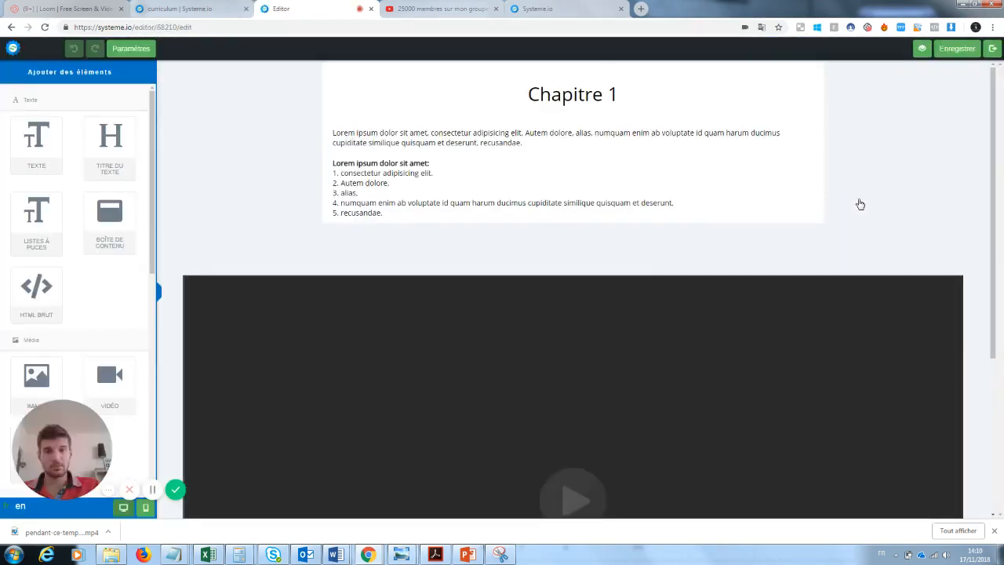
{"action": "left_click_drag", "start_coordinate": [995, 144], "coordinate": [991, 272]}
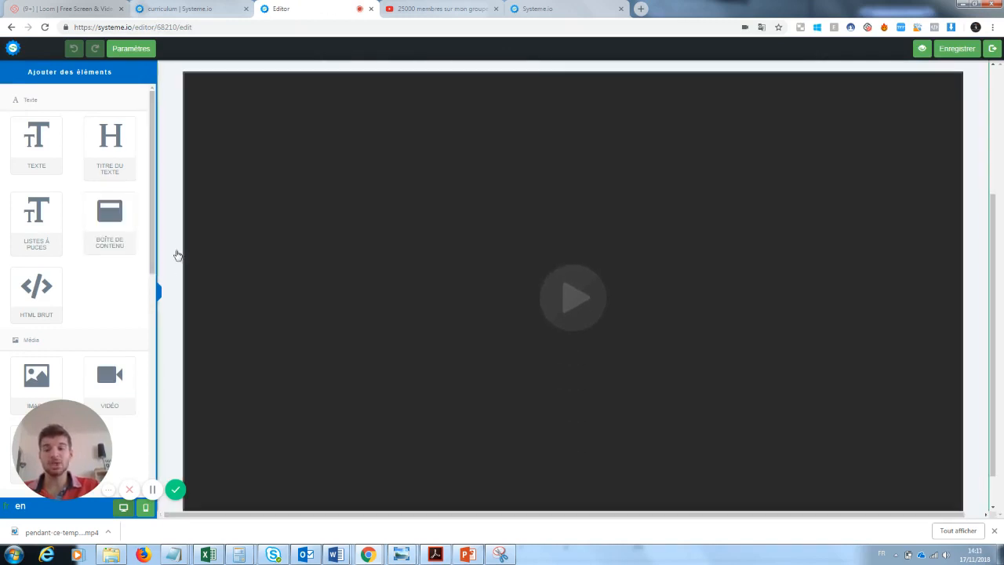
{"action": "left_click_drag", "start_coordinate": [990, 247], "coordinate": [997, 306]}
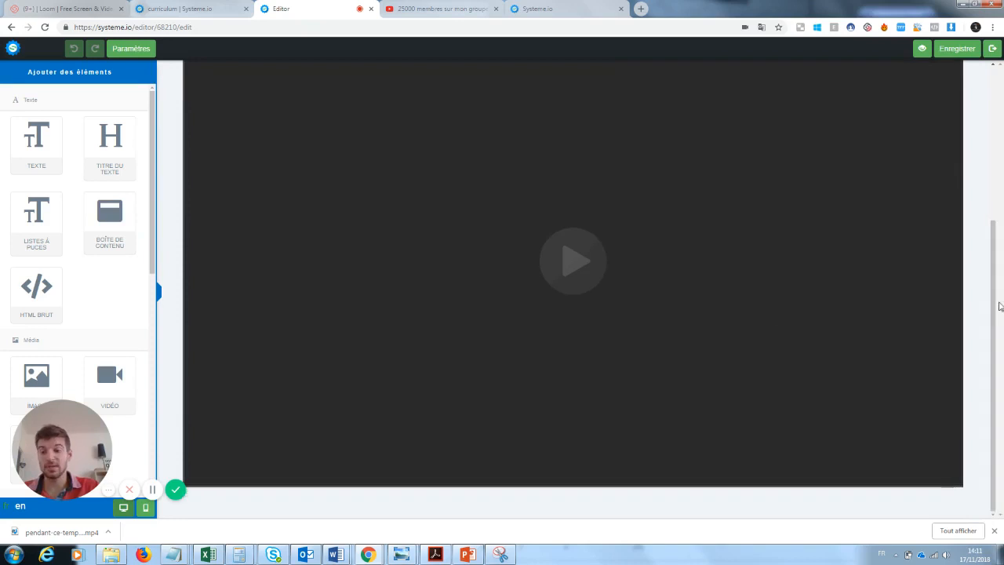
{"action": "left_click_drag", "start_coordinate": [59, 453], "coordinate": [225, 466]}
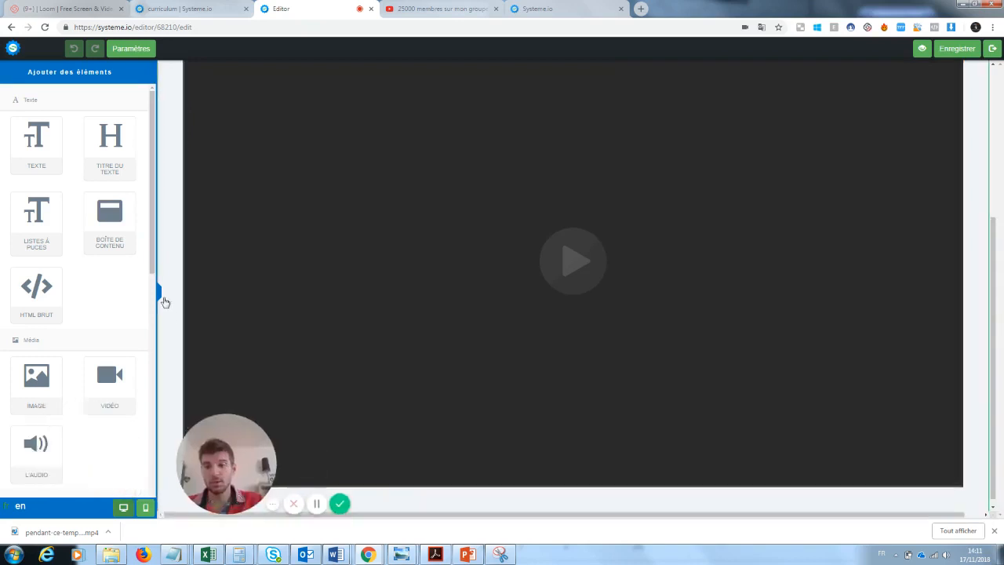
{"action": "scroll", "coordinate": [118, 353], "scroll_direction": "down", "scroll_amount": 5}
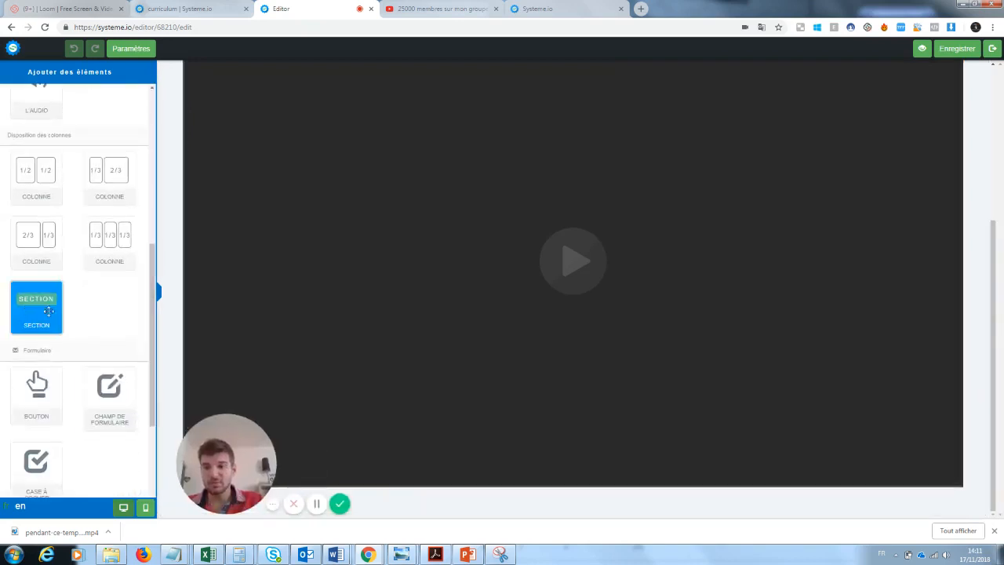
{"action": "left_click_drag", "start_coordinate": [28, 391], "coordinate": [494, 497]}
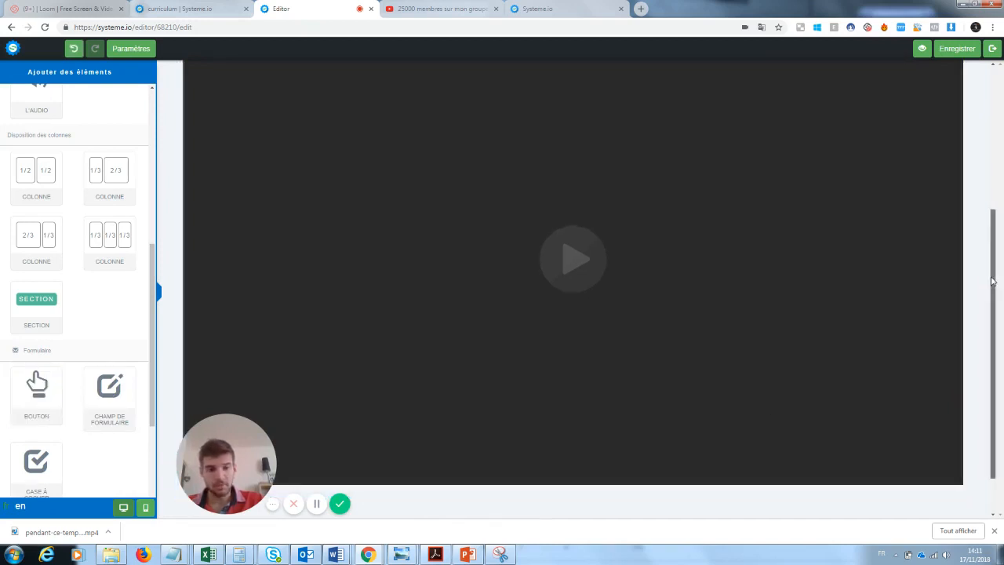
- Set the new button's text to "Fichier PDF" and its action to "Rediriger vers une page"
{"action": "scroll", "coordinate": [992, 282], "scroll_direction": "down", "scroll_amount": 1}
{"action": "left_click", "coordinate": [584, 477]}
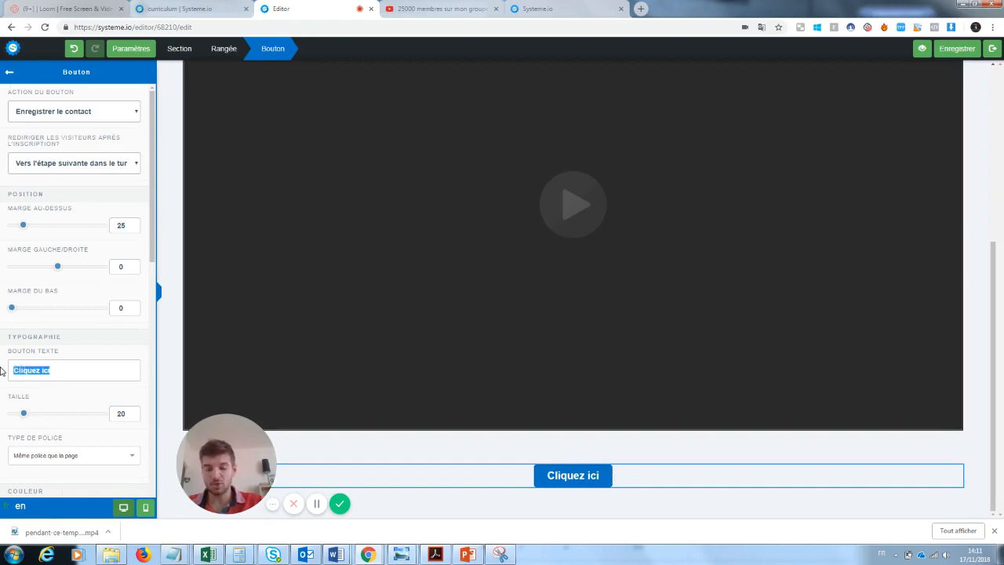
{"action": "type", "text": "Fichier PDF"}
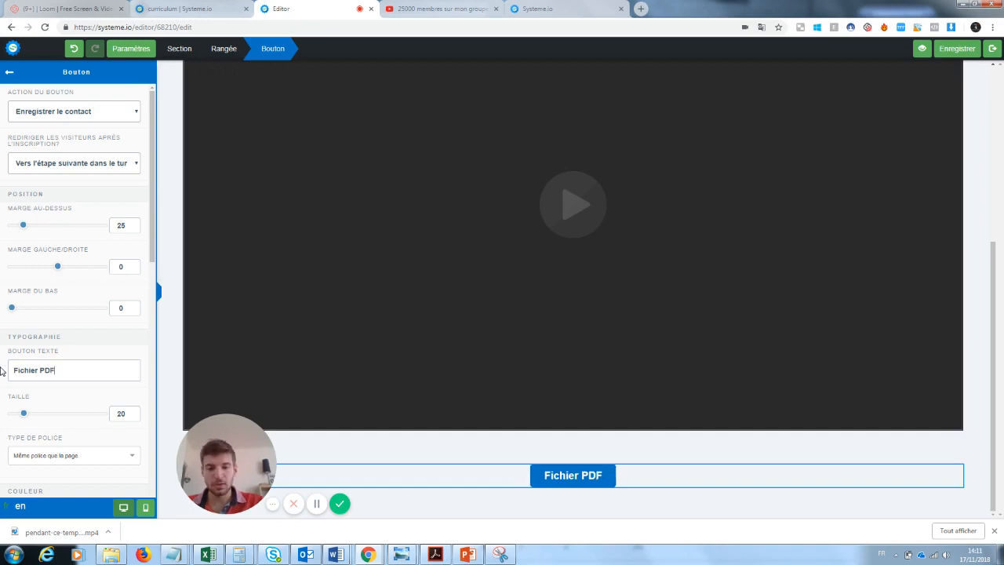
{"action": "left_click", "coordinate": [64, 112]}
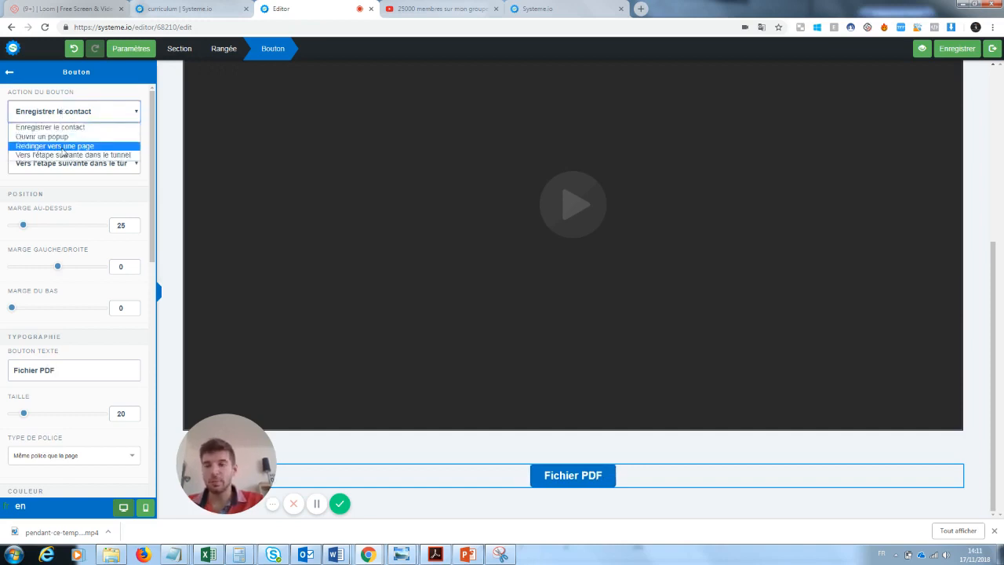
{"action": "left_click", "coordinate": [66, 147]}
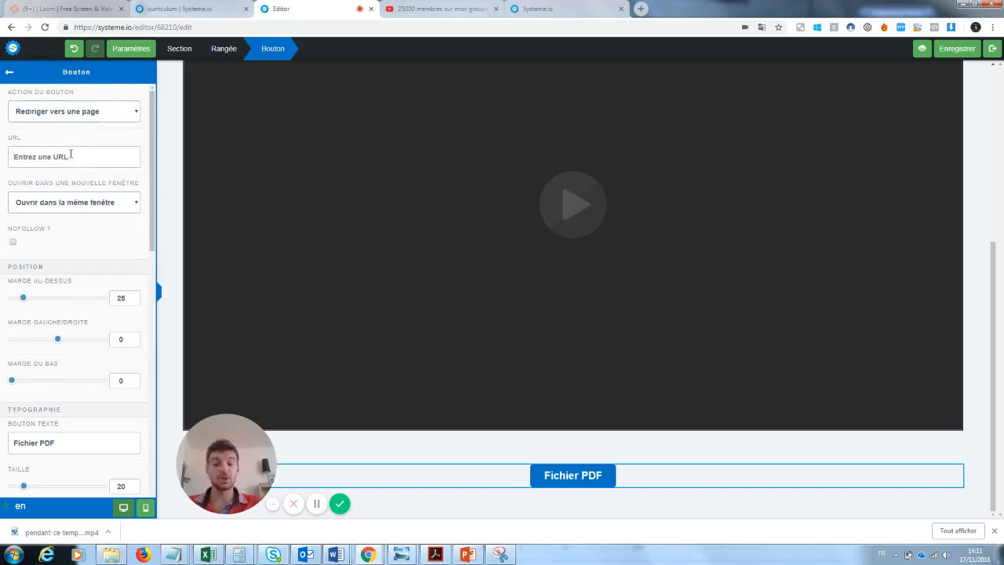
{"action": "left_click", "coordinate": [133, 56]}
{"action": "left_click", "coordinate": [132, 56]}
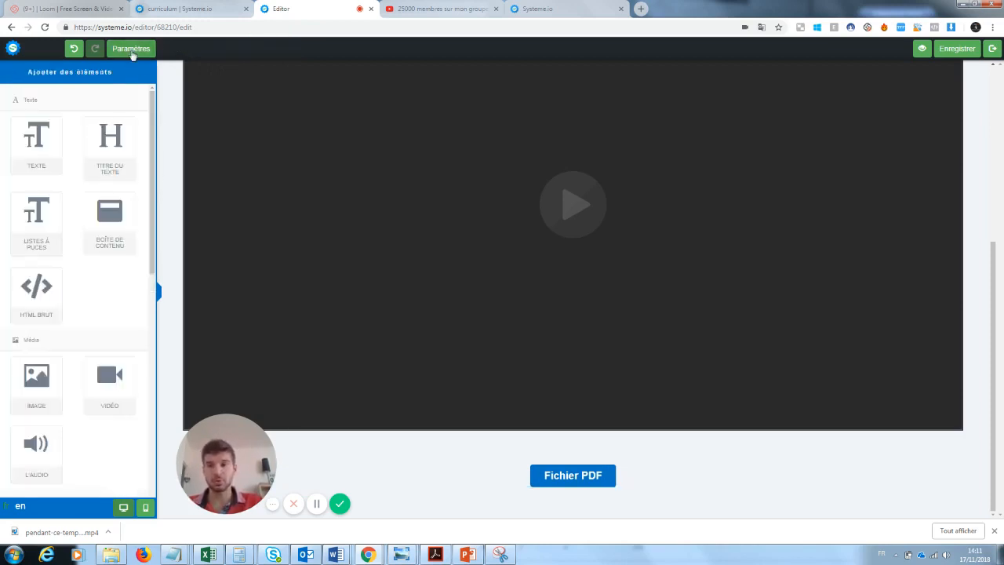
- Add a two-column row with a 1/3 and 2/3 split below the Fichier PDF button
{"action": "scroll", "coordinate": [104, 160], "scroll_direction": "down", "scroll_amount": 3}
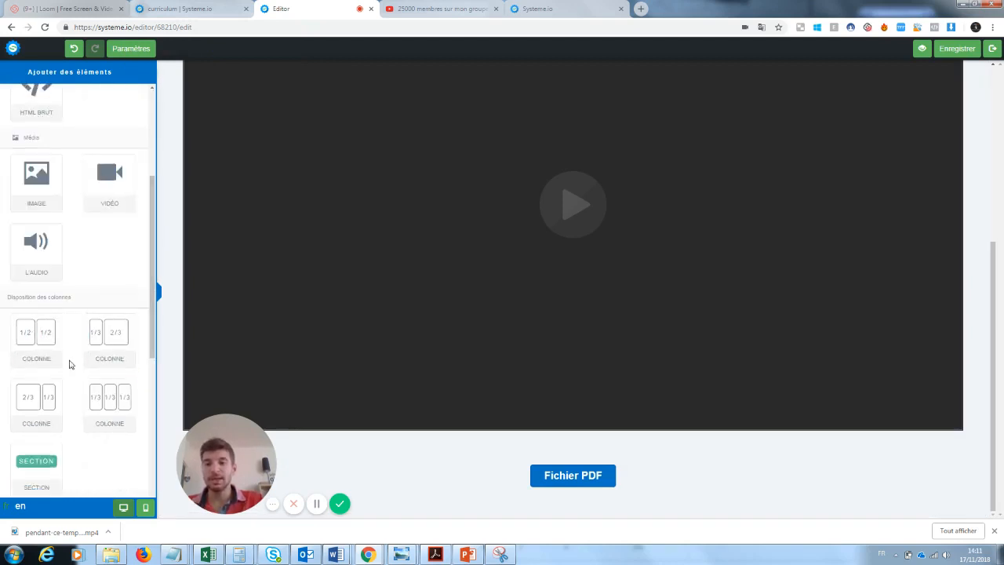
{"action": "scroll", "coordinate": [147, 300], "scroll_direction": "down", "scroll_amount": 3}
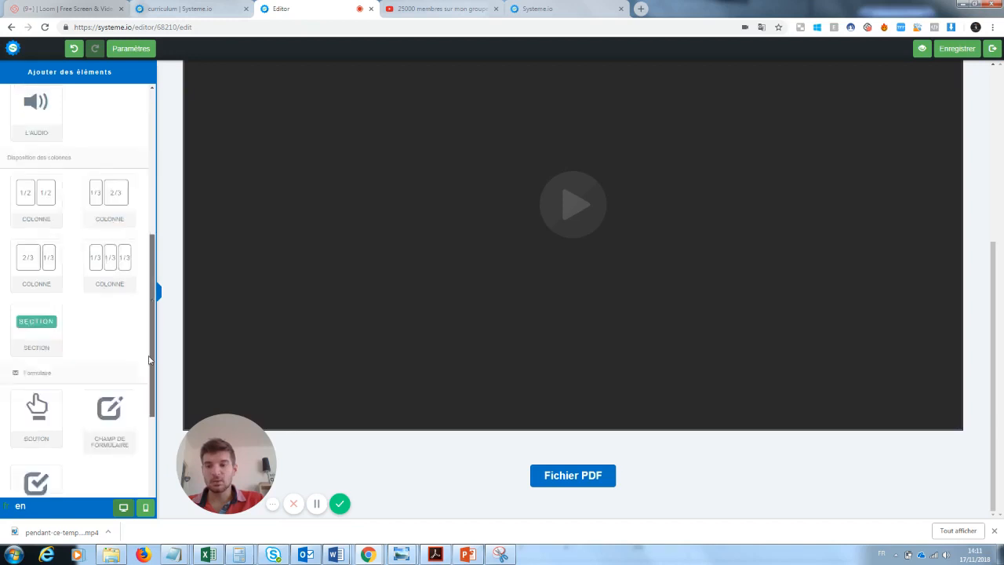
{"action": "left_click_drag", "start_coordinate": [110, 129], "coordinate": [488, 517]}
{"action": "scroll", "coordinate": [992, 237], "scroll_direction": "down", "scroll_amount": 2}
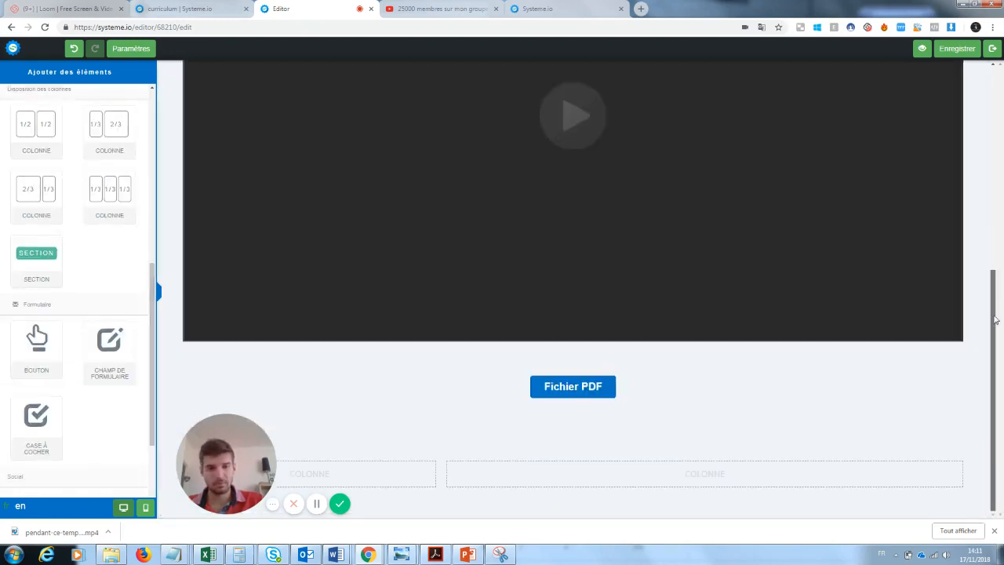
{"action": "left_click_drag", "start_coordinate": [222, 469], "coordinate": [227, 306]}
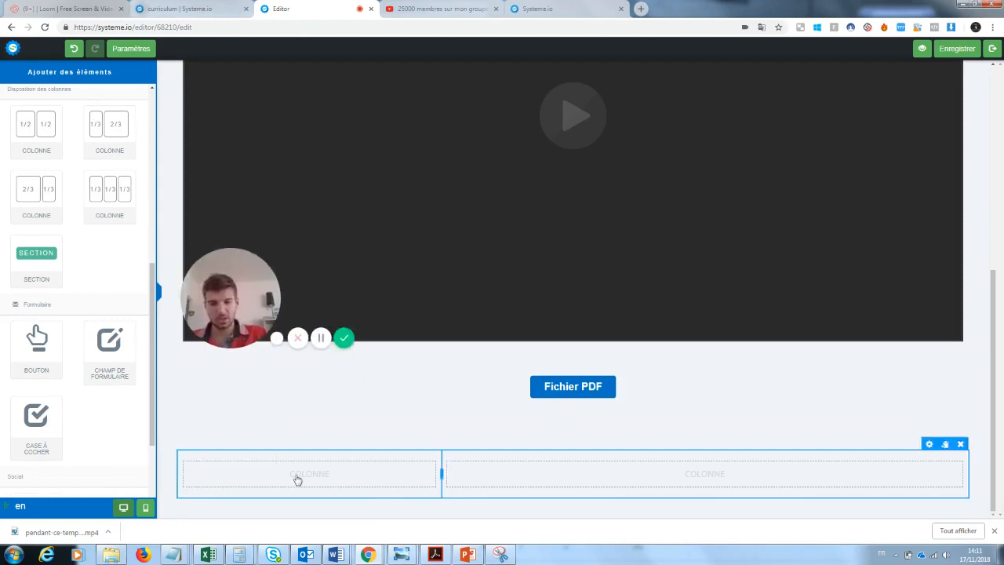
- Place a text element in the narrow column and a video element in the wide column of the new row
{"action": "left_click_drag", "start_coordinate": [157, 304], "coordinate": [157, 124]}
{"action": "left_click_drag", "start_coordinate": [25, 154], "coordinate": [267, 468]}
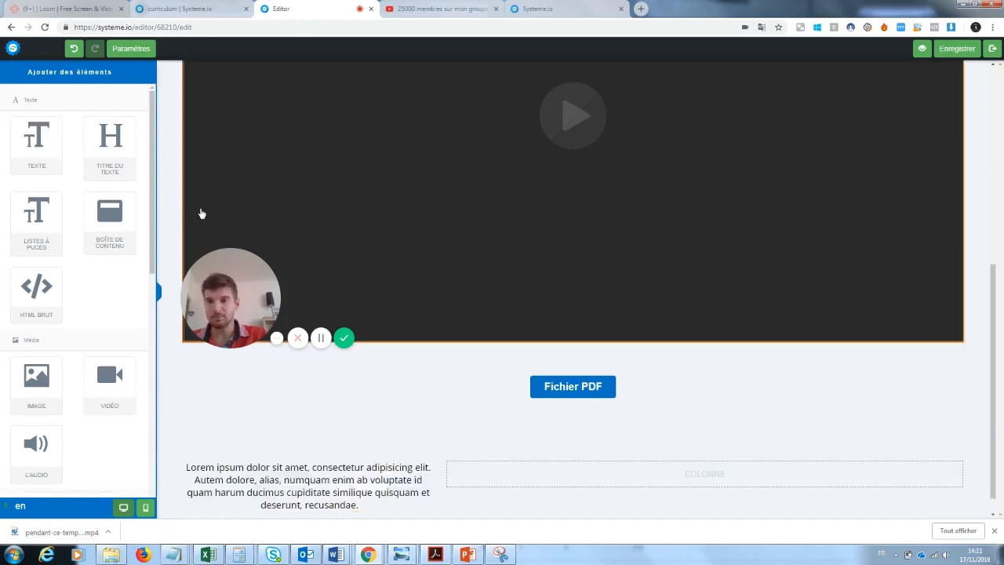
{"action": "left_click_drag", "start_coordinate": [109, 384], "coordinate": [609, 475]}
{"action": "left_click_drag", "start_coordinate": [985, 306], "coordinate": [981, 411]}
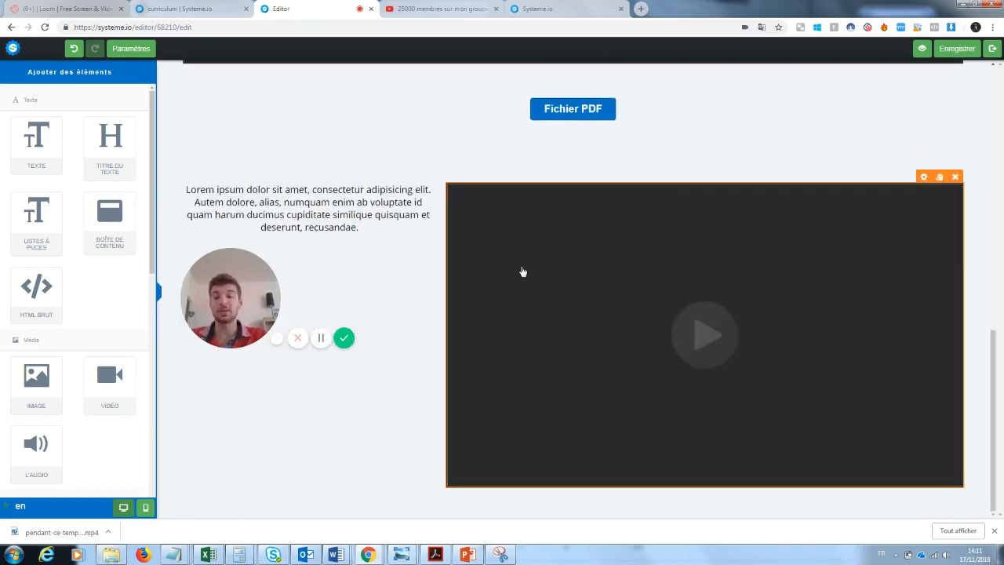
{"action": "left_click_drag", "start_coordinate": [250, 264], "coordinate": [252, 345]}
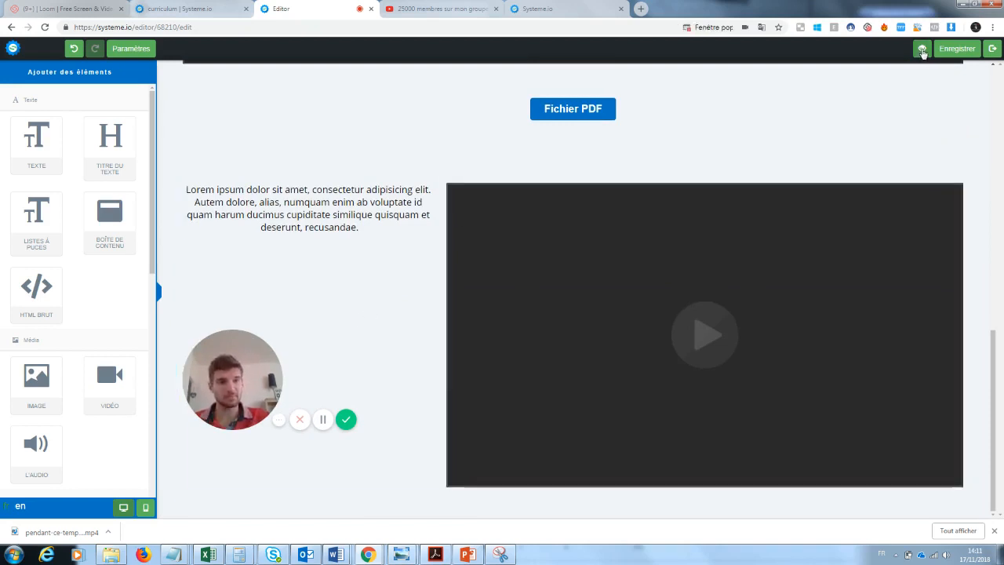
- Exit the page editor and view the form for adding a student to the course, without saving an entry
{"action": "left_click", "coordinate": [995, 49]}
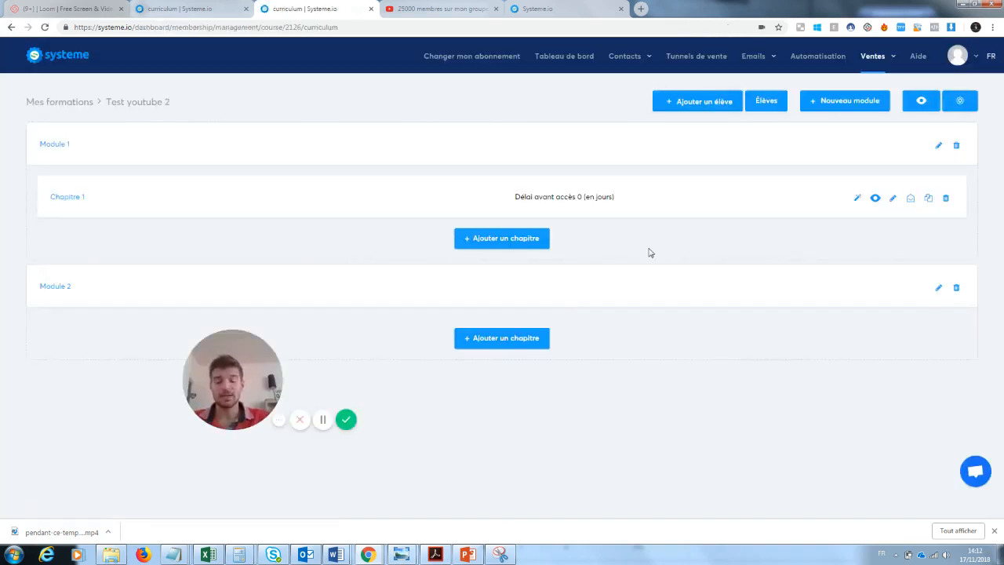
{"action": "left_click_drag", "start_coordinate": [232, 380], "coordinate": [80, 460]}
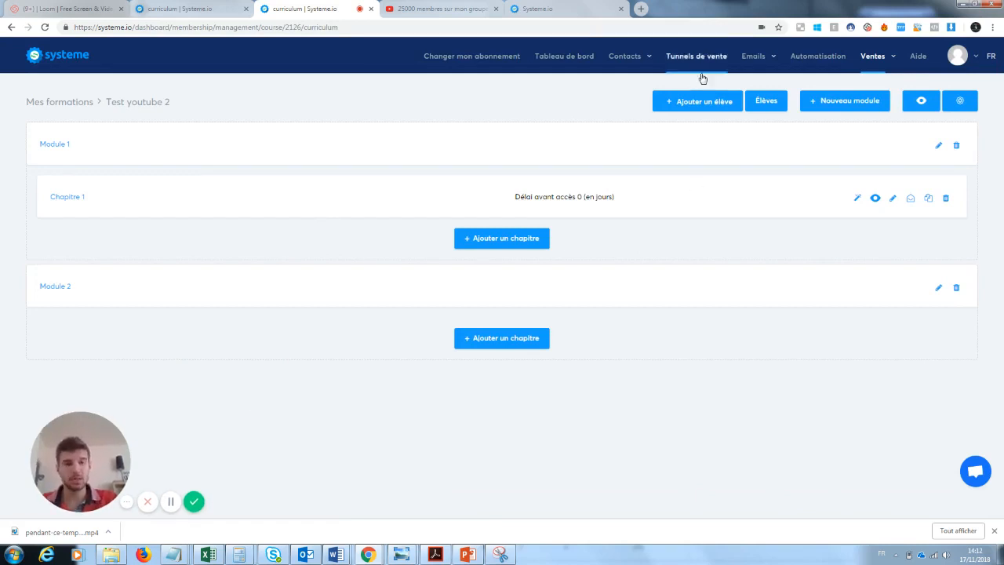
{"action": "left_click", "coordinate": [709, 106]}
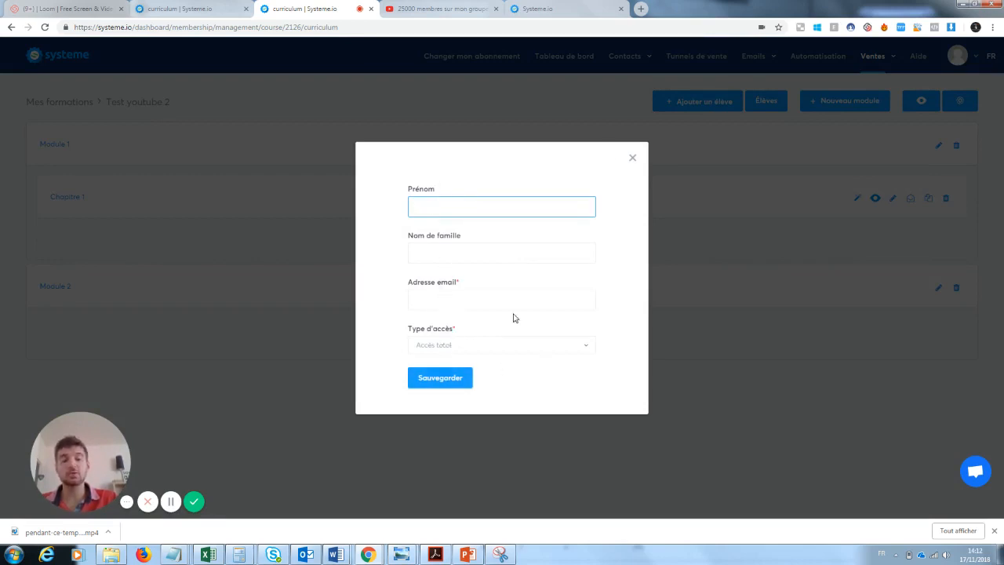
{"action": "left_click", "coordinate": [633, 159]}
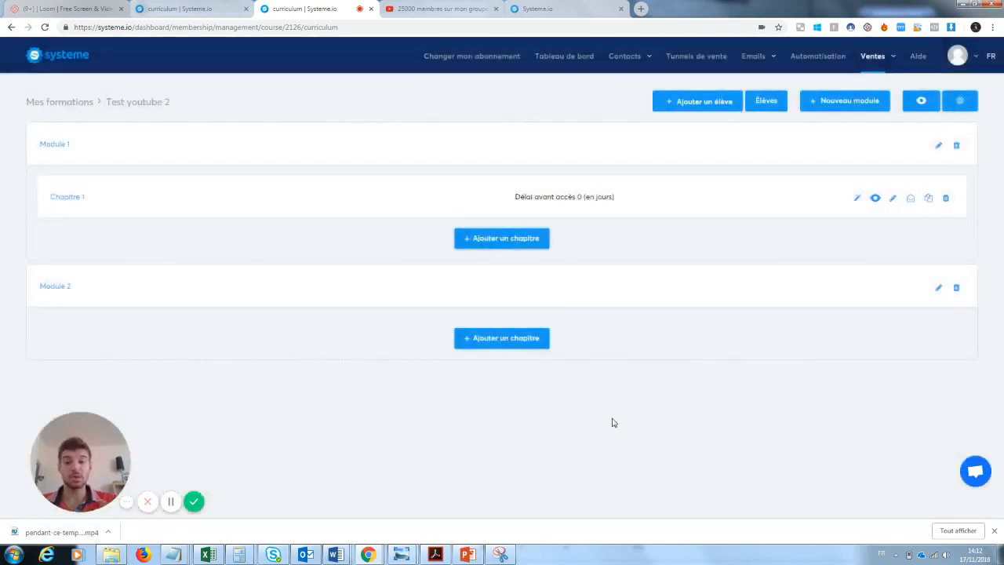